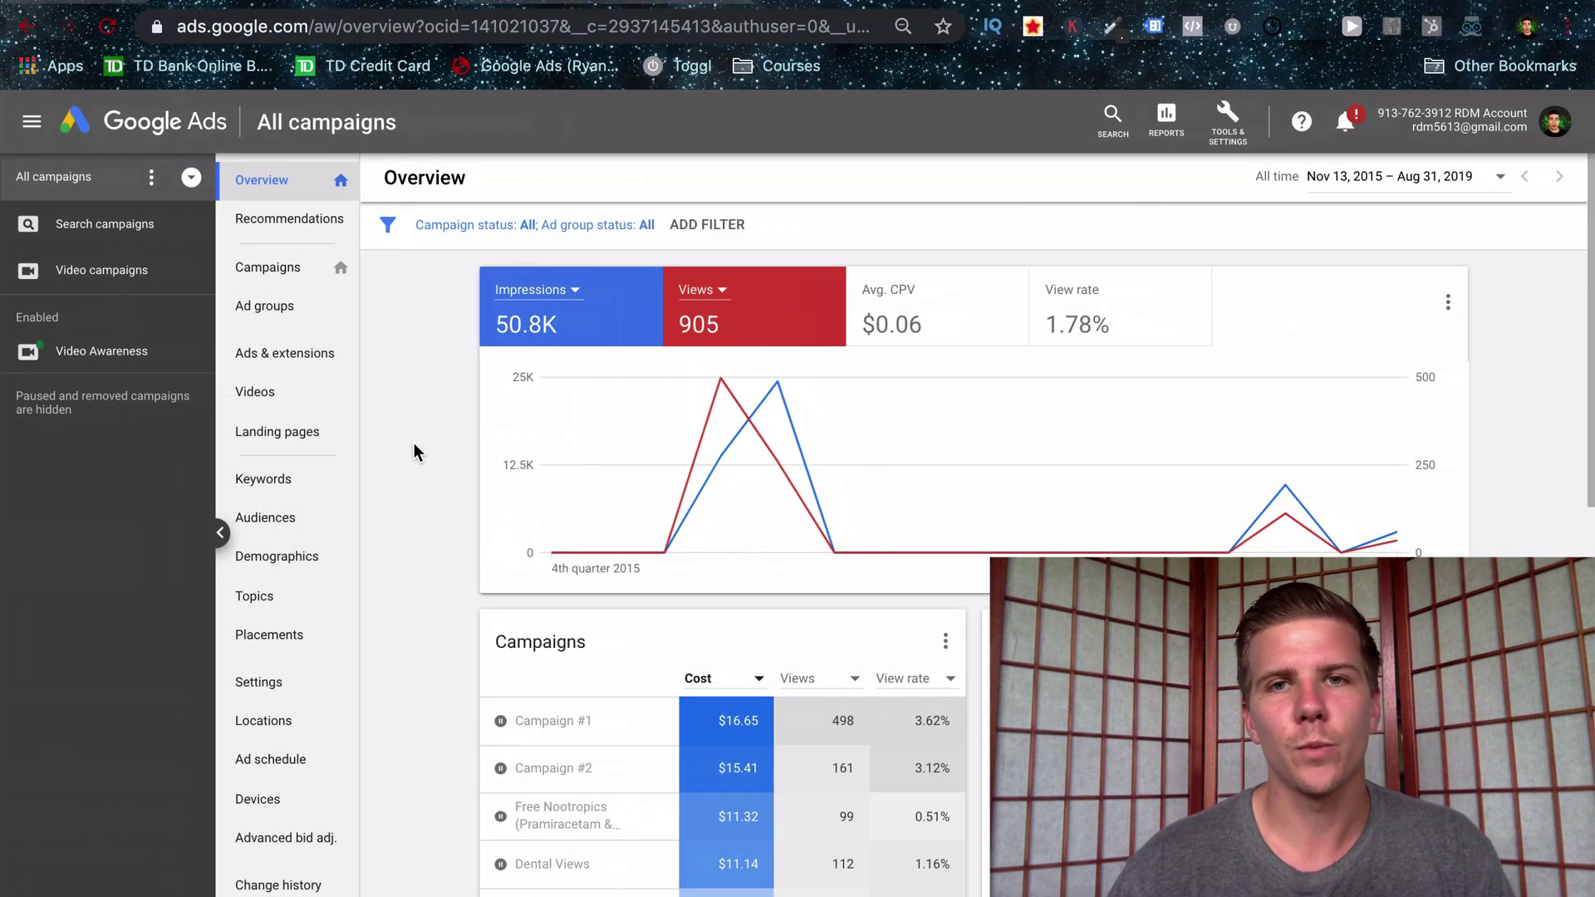
Open the Keyword Planner from the Tools & Settings menu.
click(1216, 126)
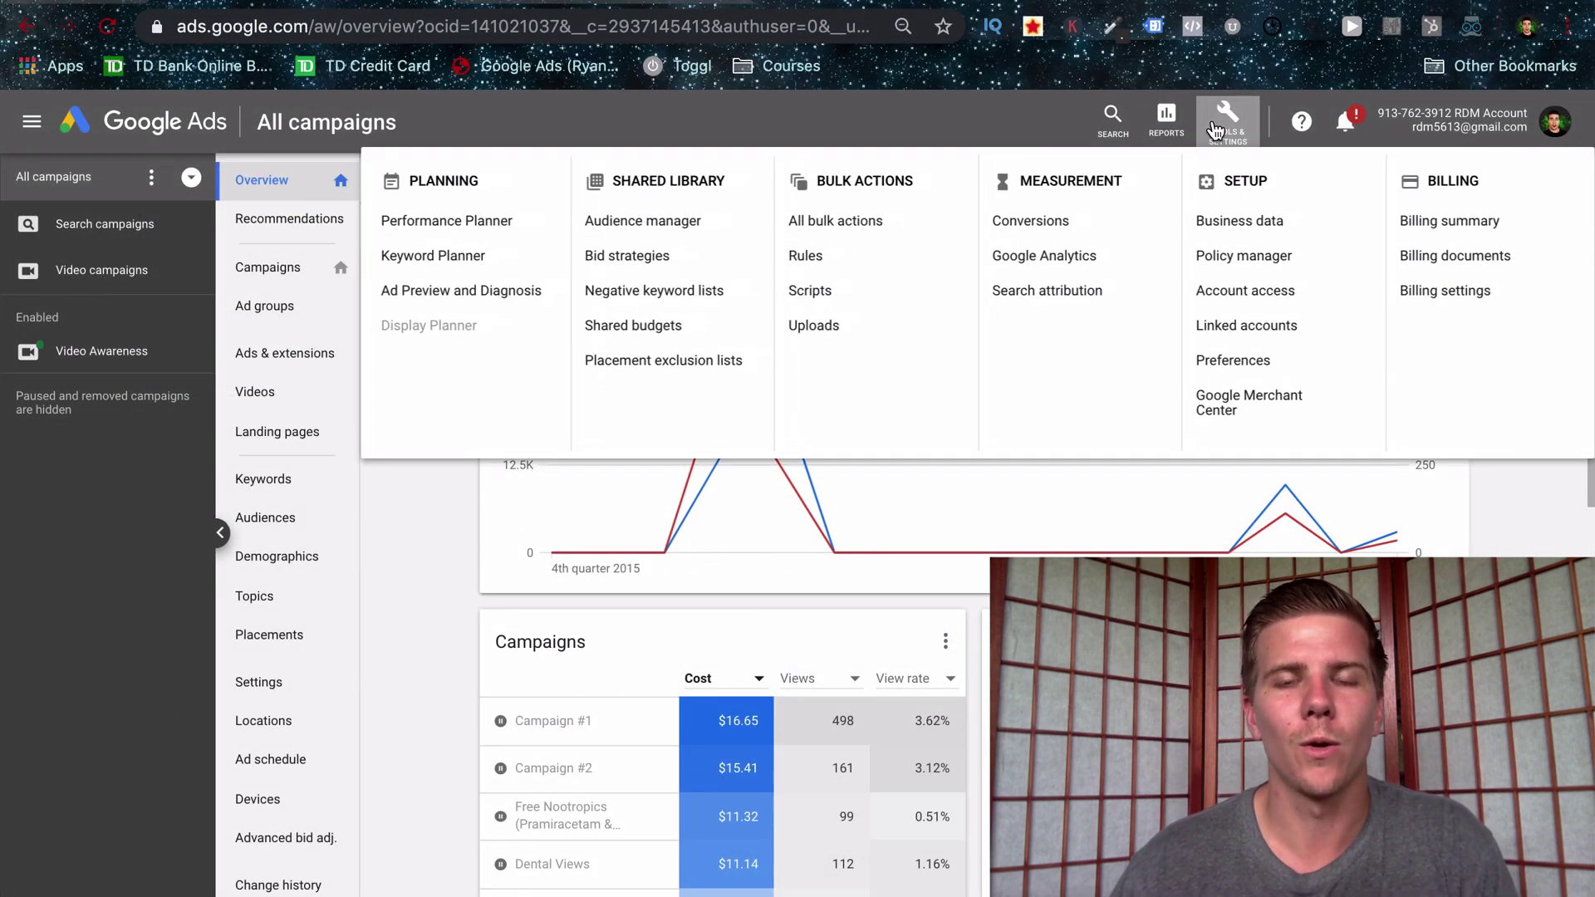
click(436, 268)
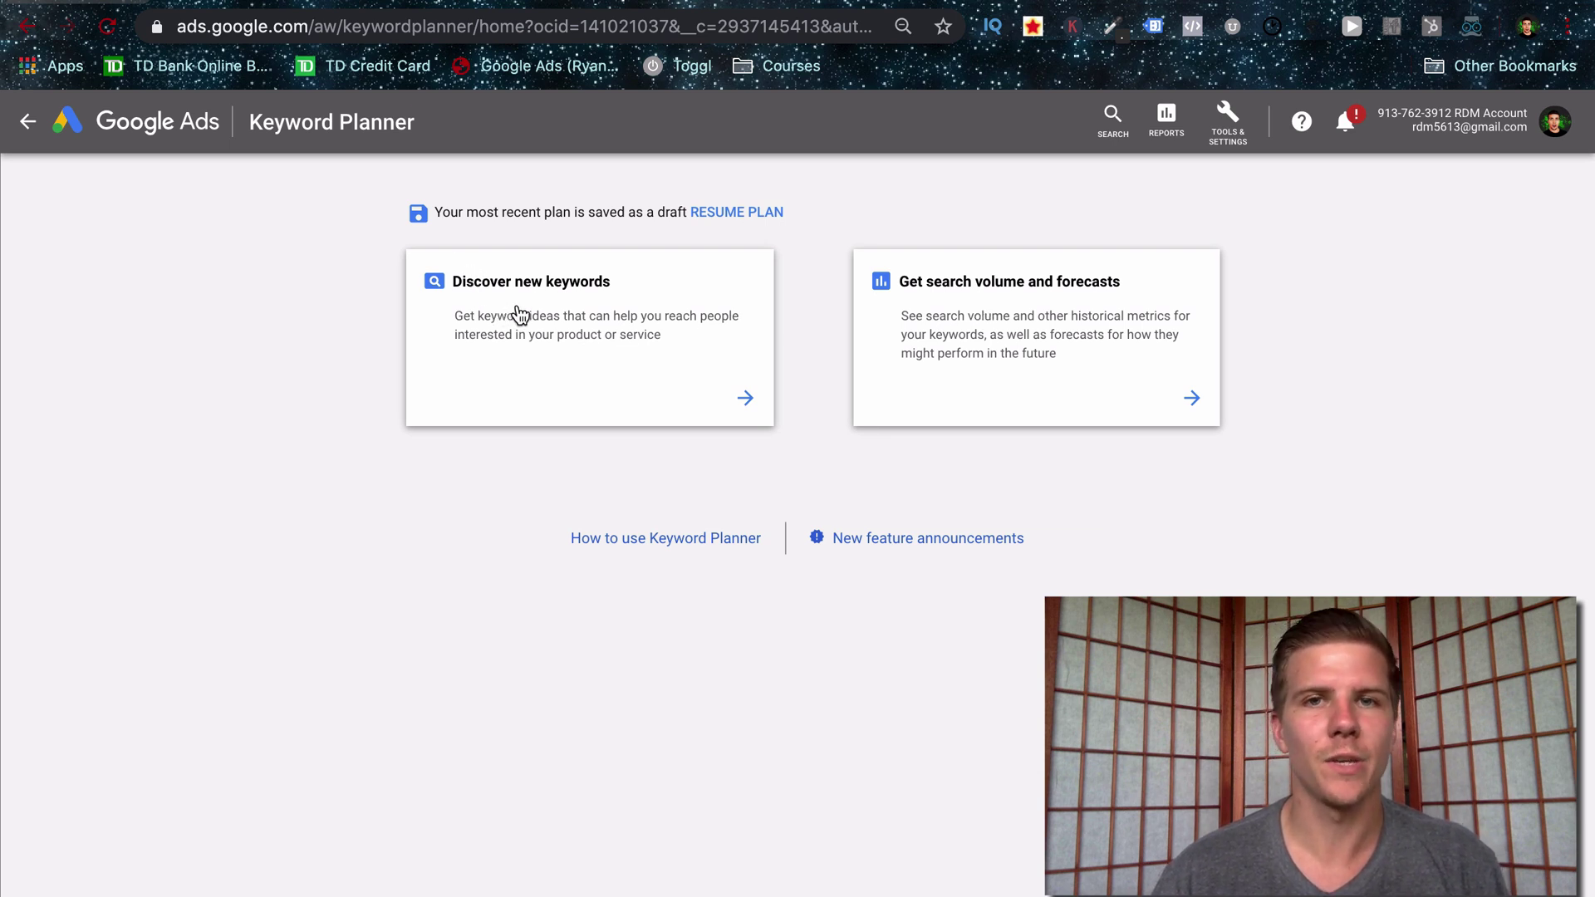
Start a forecast request with 'dentist near me', 'dentist in boston' and 'cosmetic dentist'.
click(1005, 337)
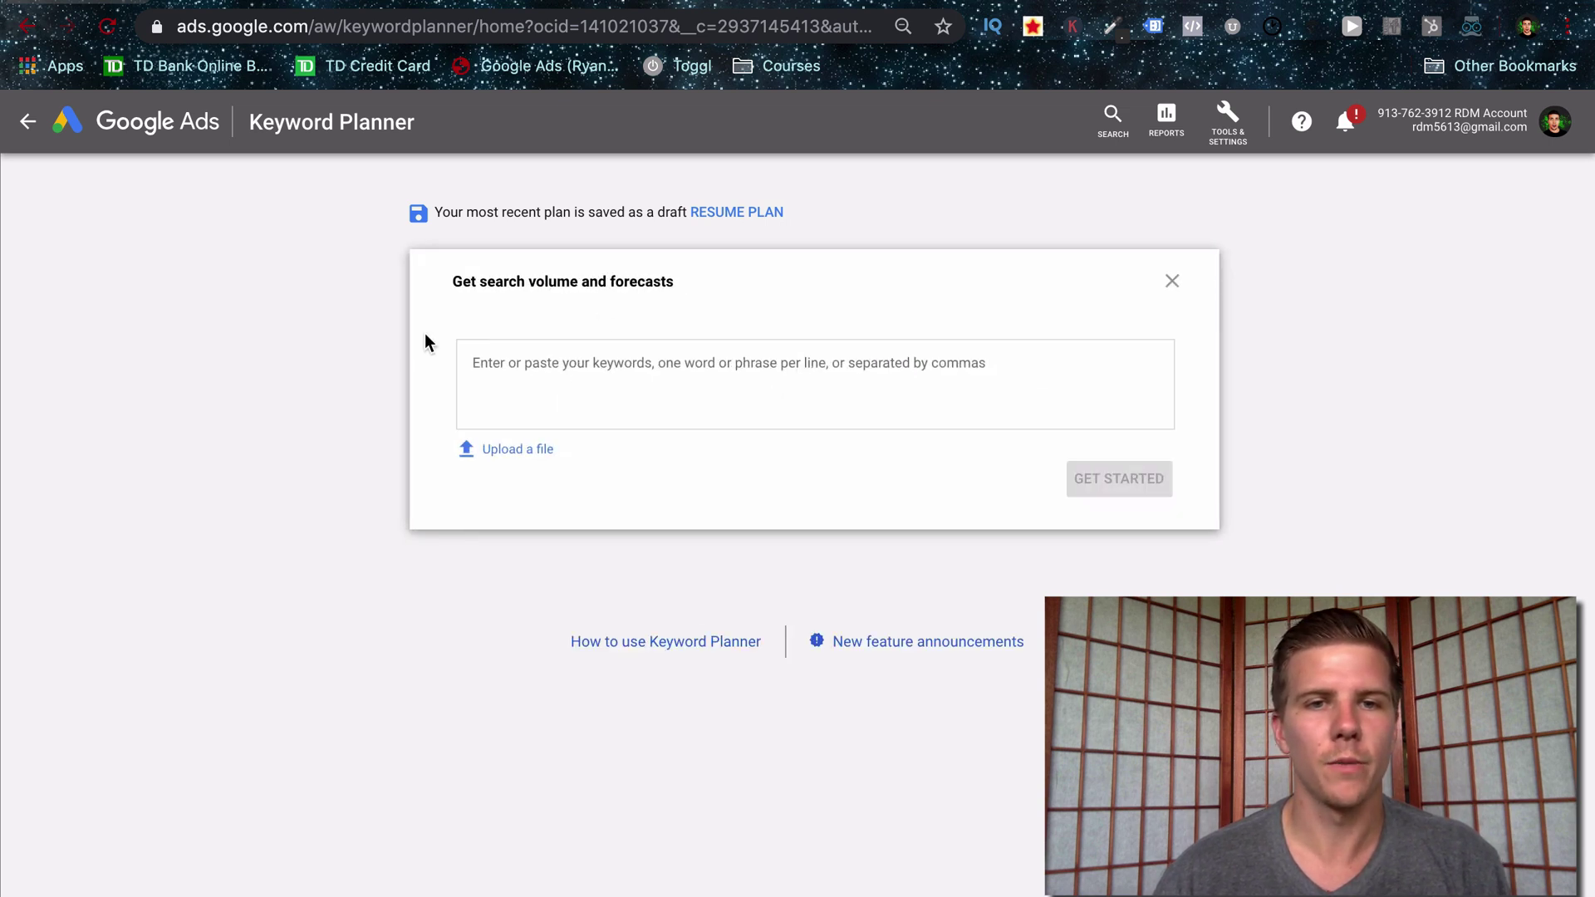
text(dentist )
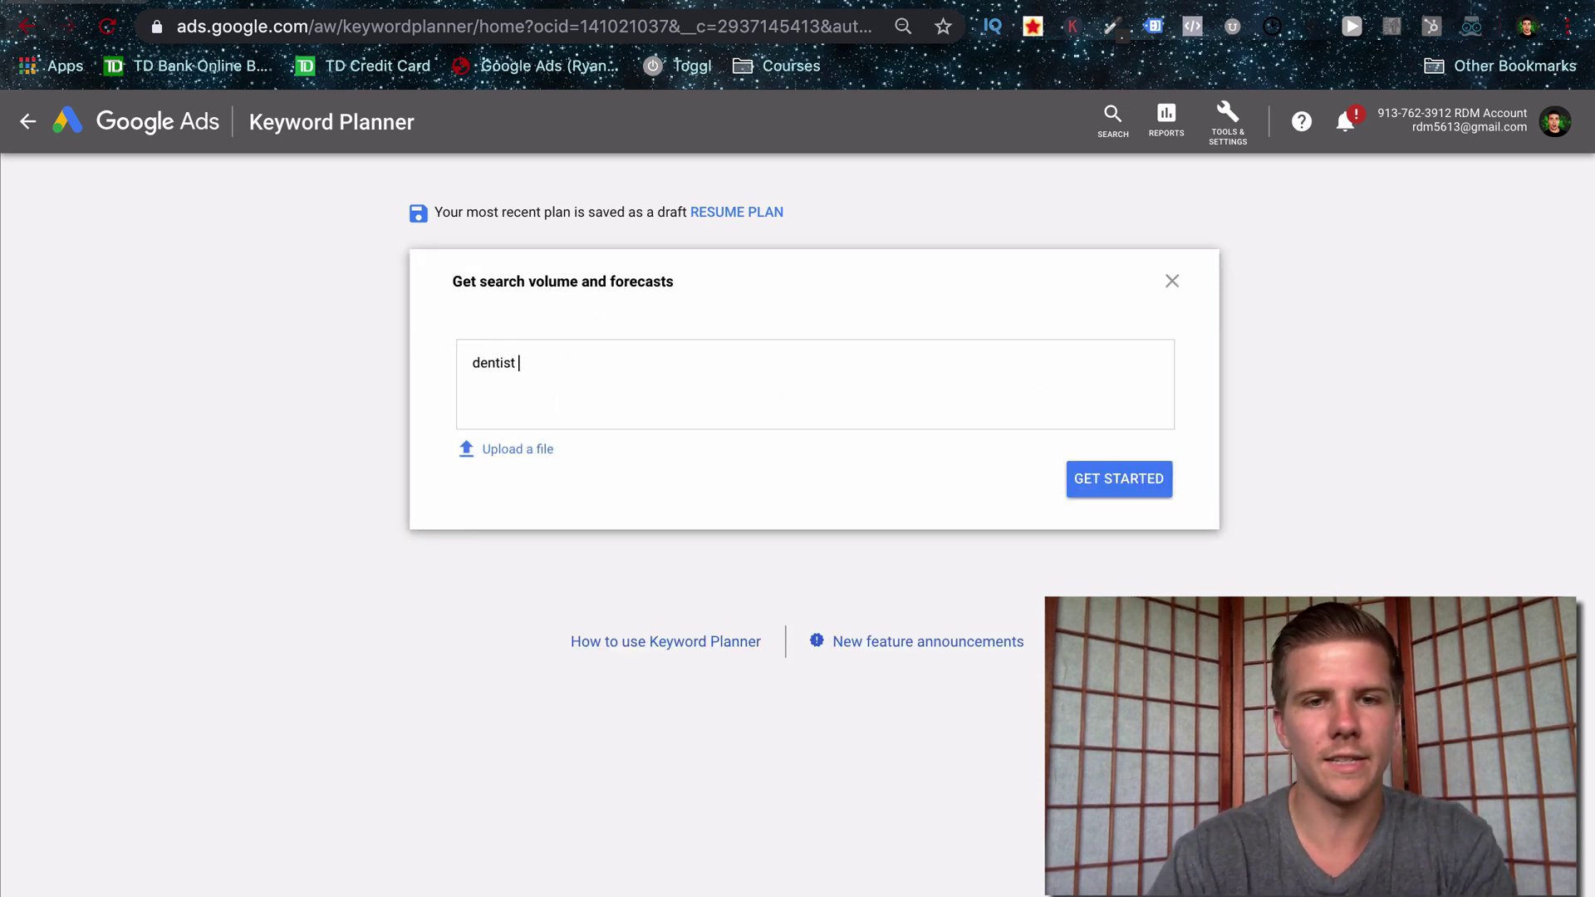
text(near me)
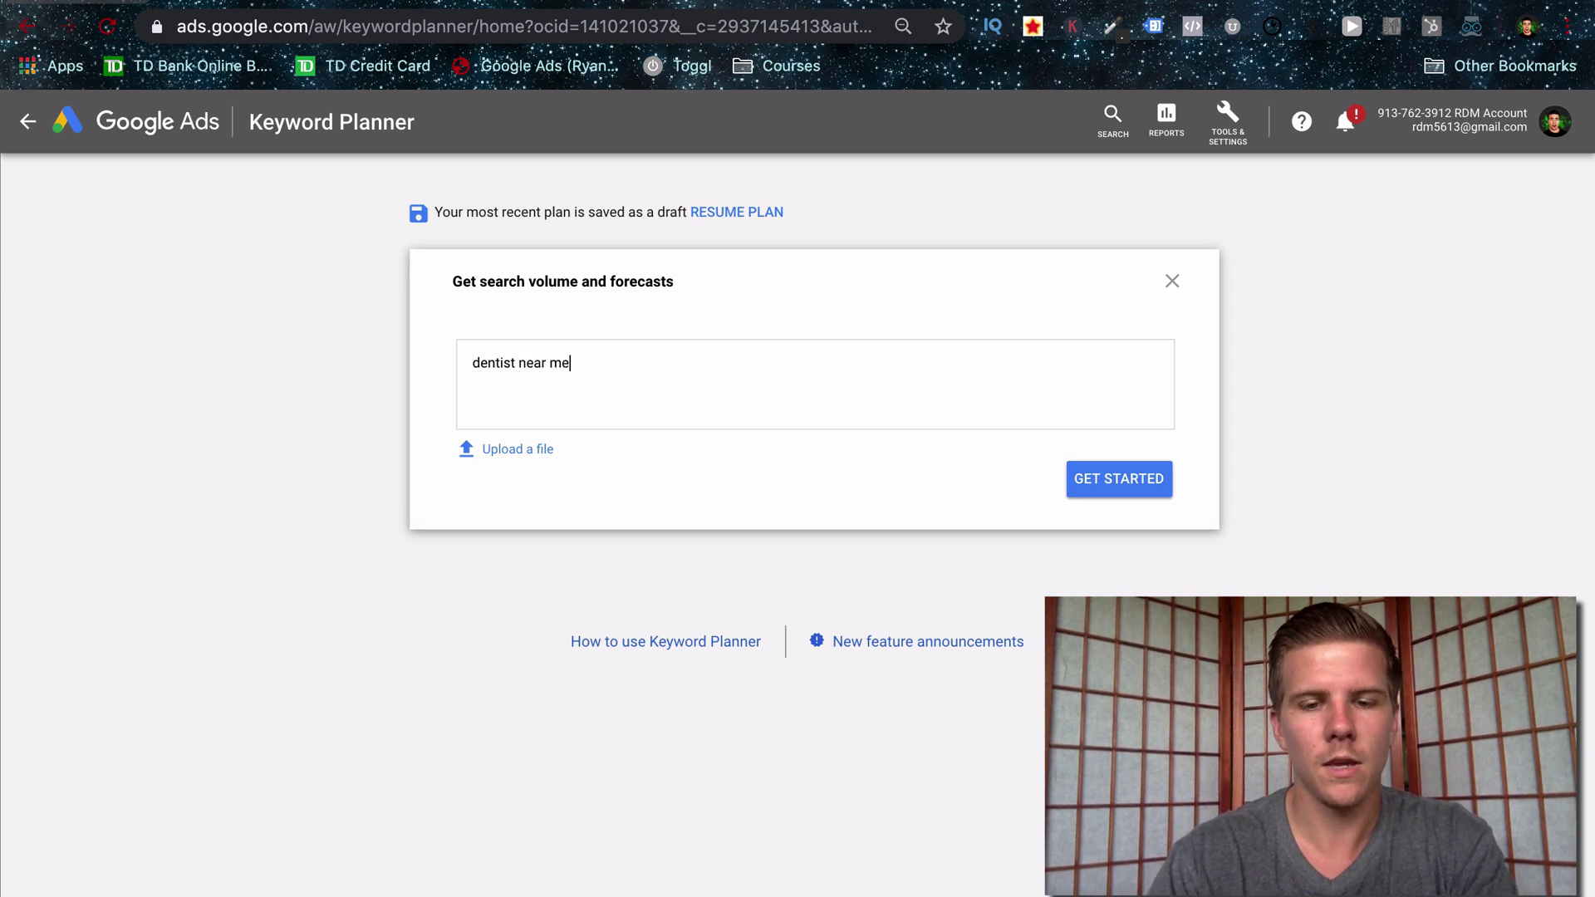
key(Return)
text(dentist )
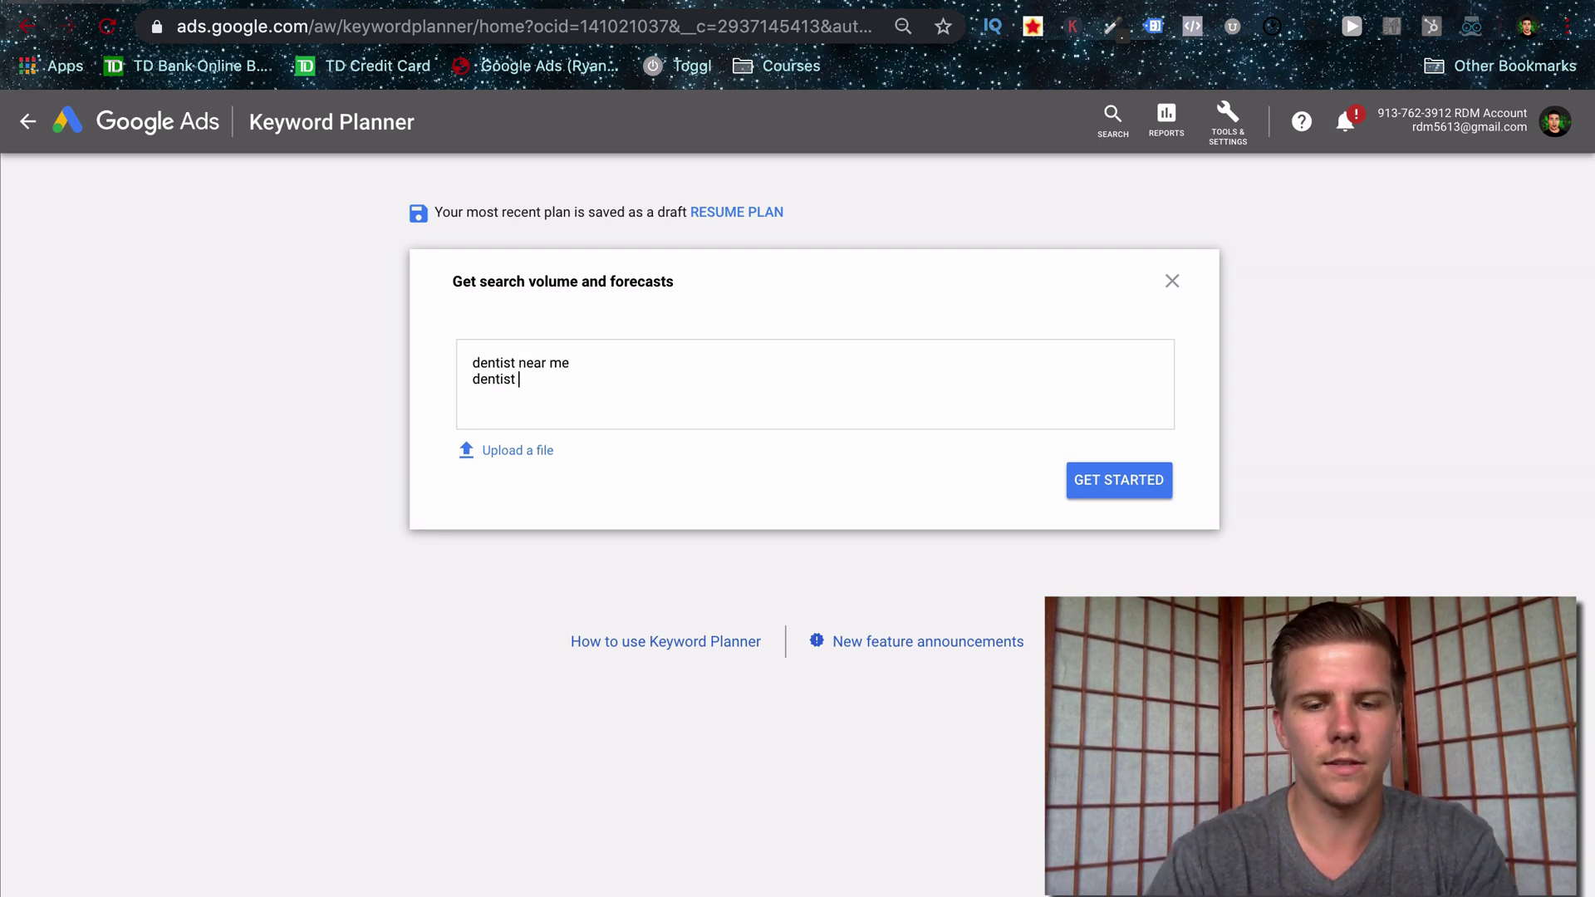
text(in boston)
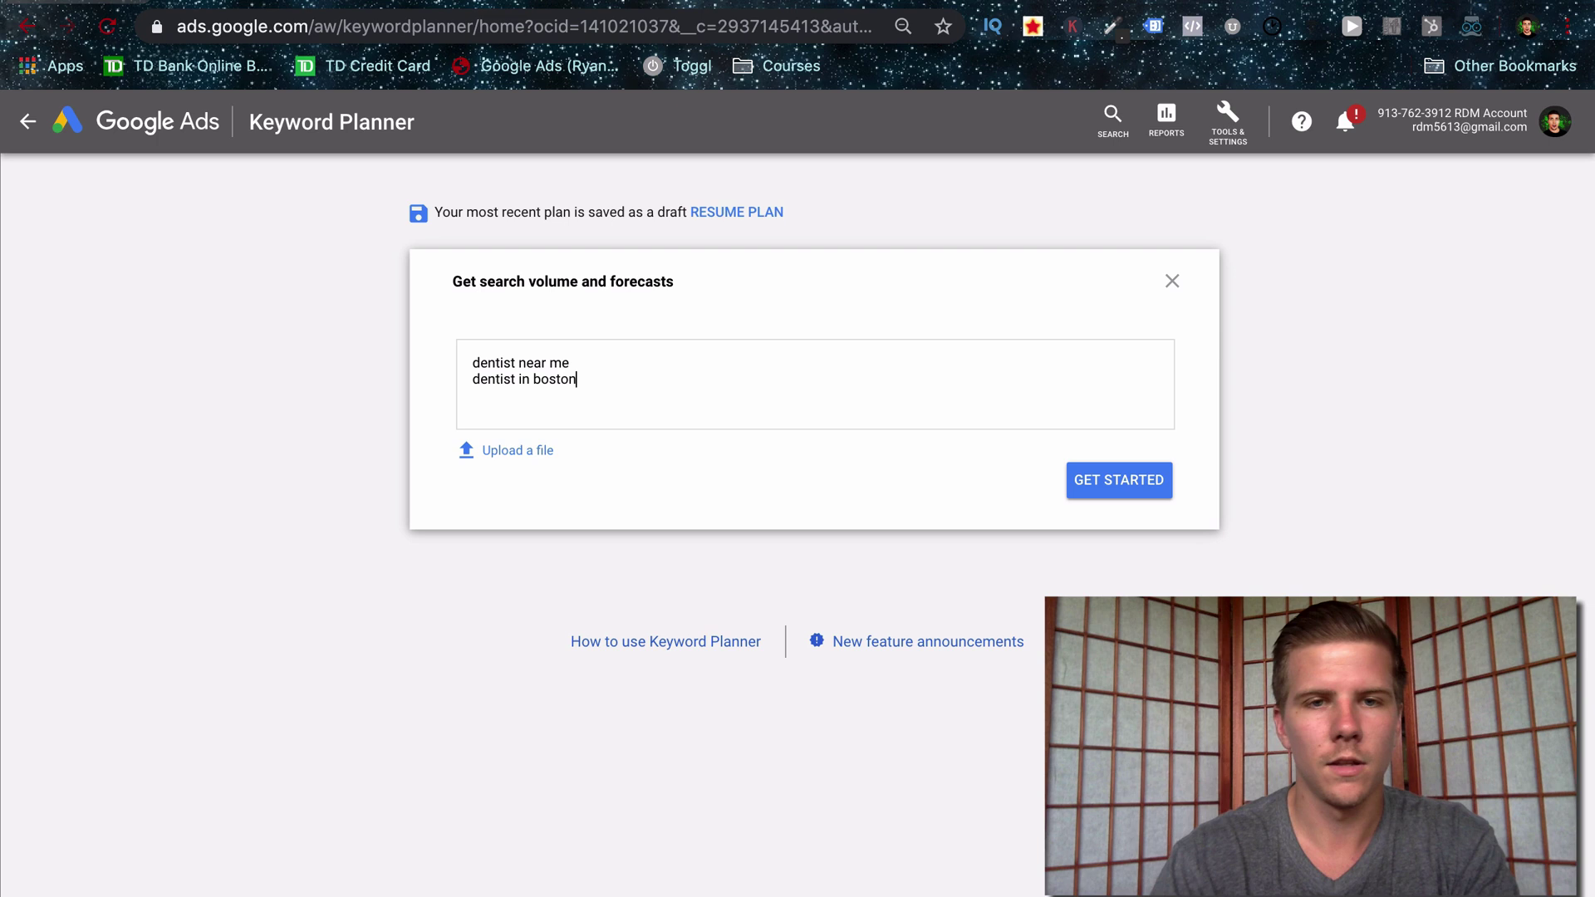
key(Return)
text(c)
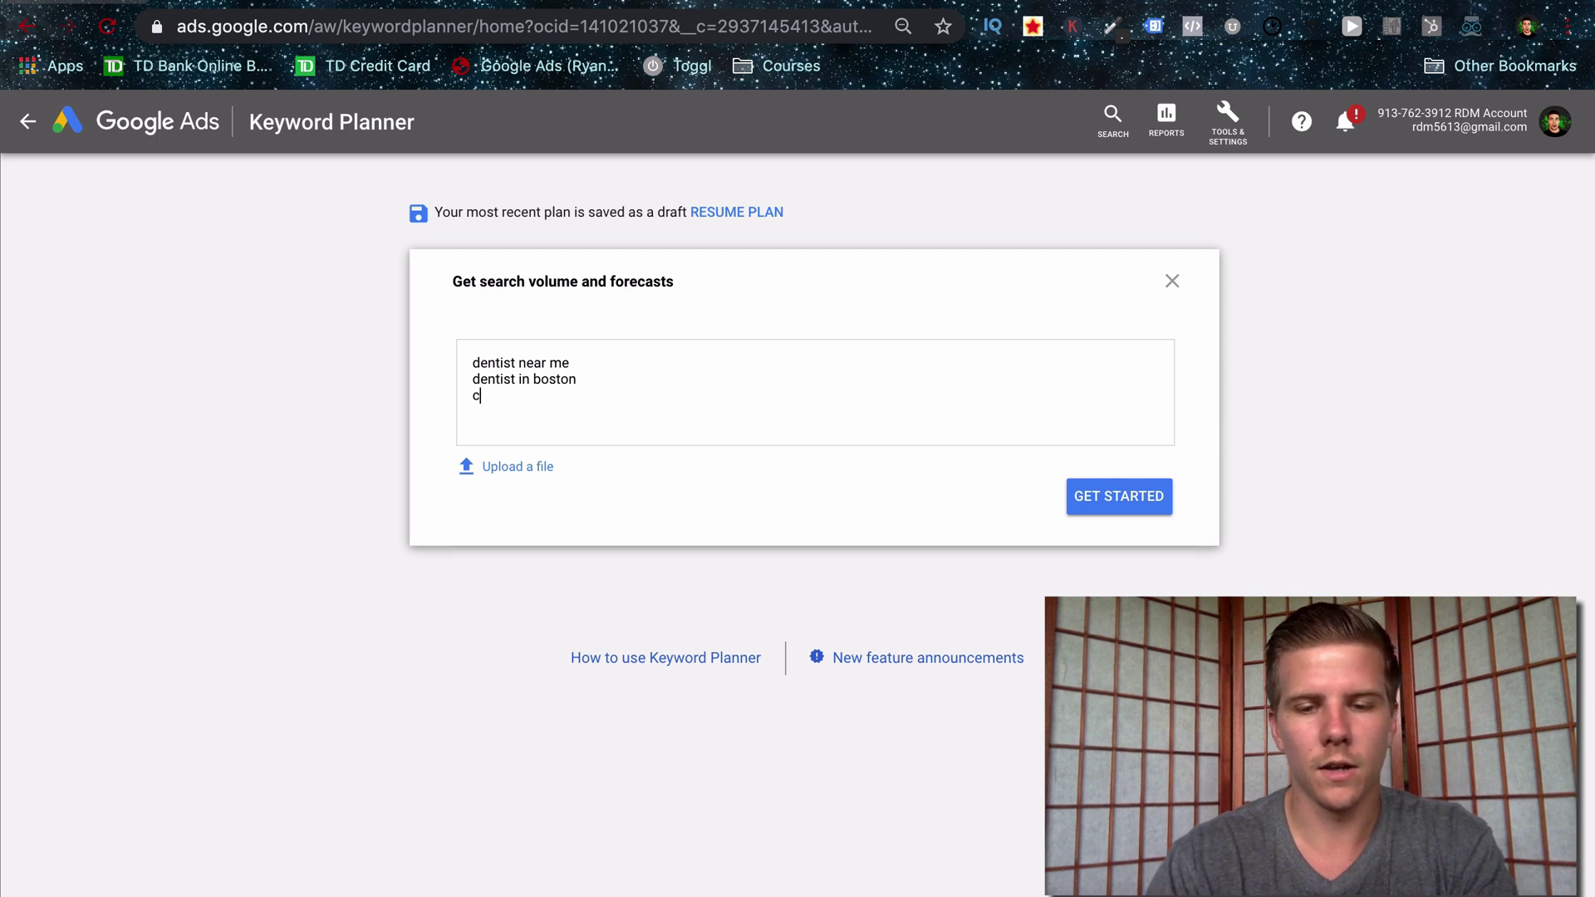
text(osmetic dentist)
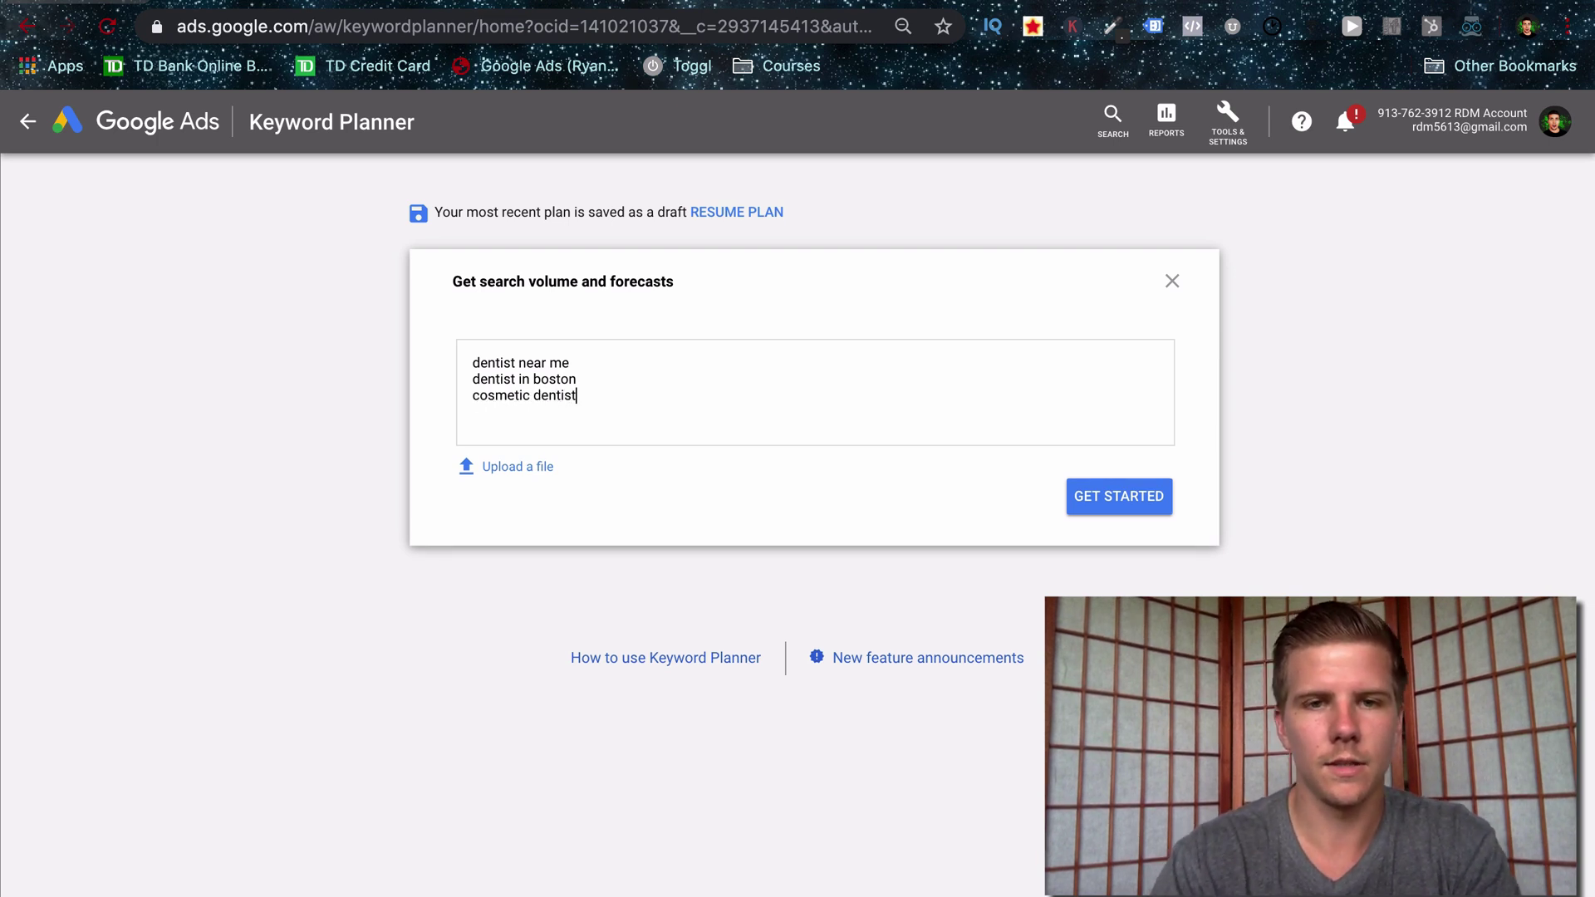
Add 'pediatric dentist' and 'endodontist' to the list and generate the forecast.
key(Return)
text(pediatric )
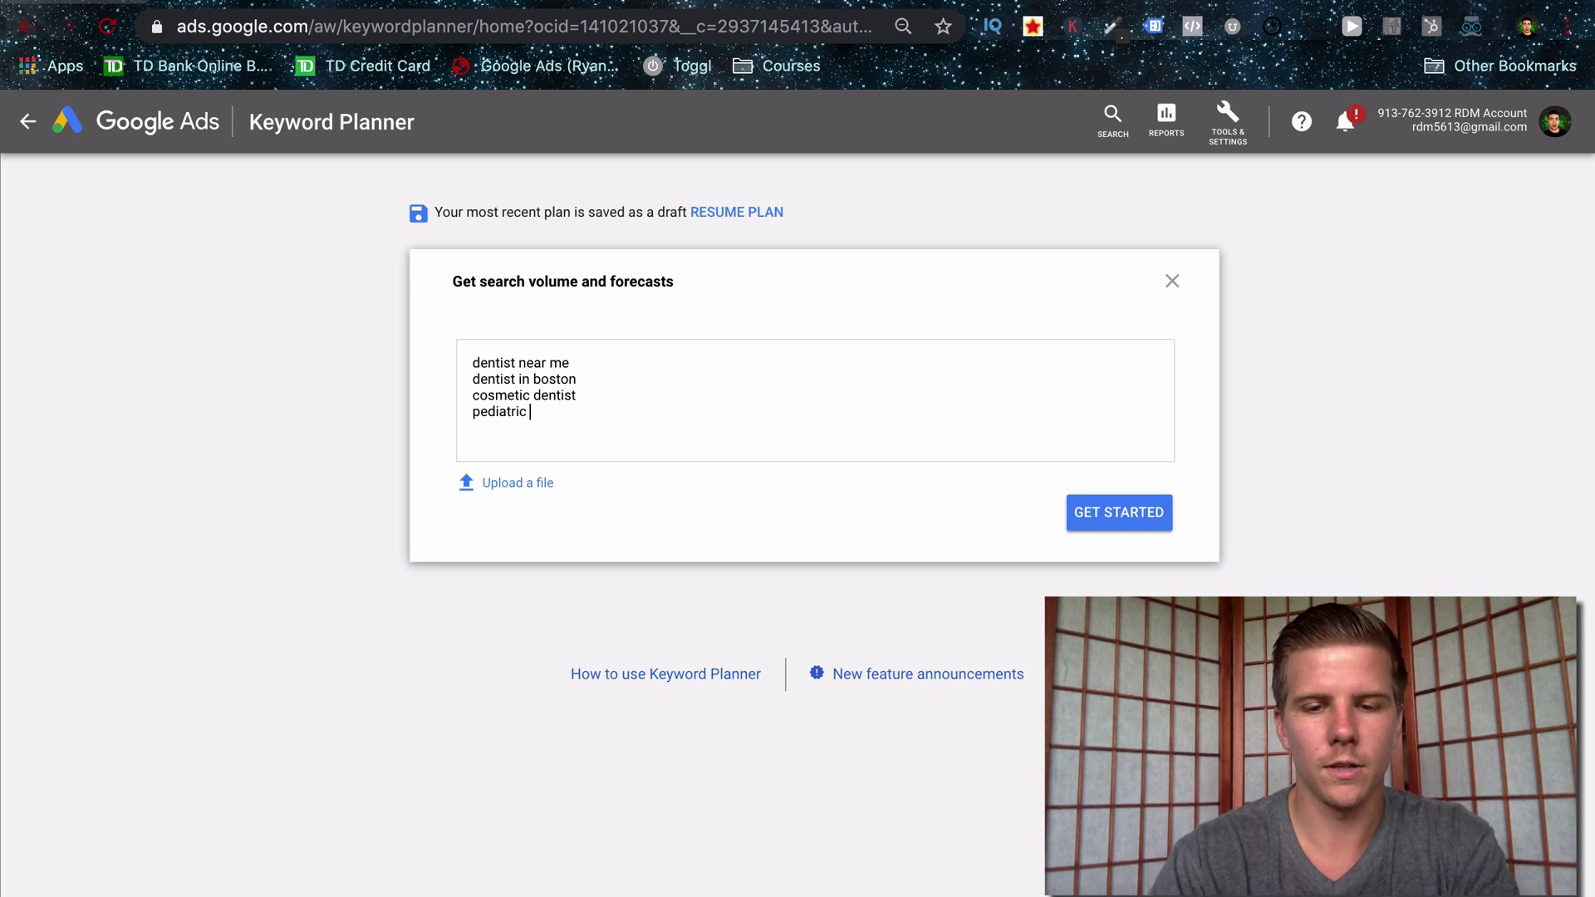
text(dentist)
key(Return)
text(endod)
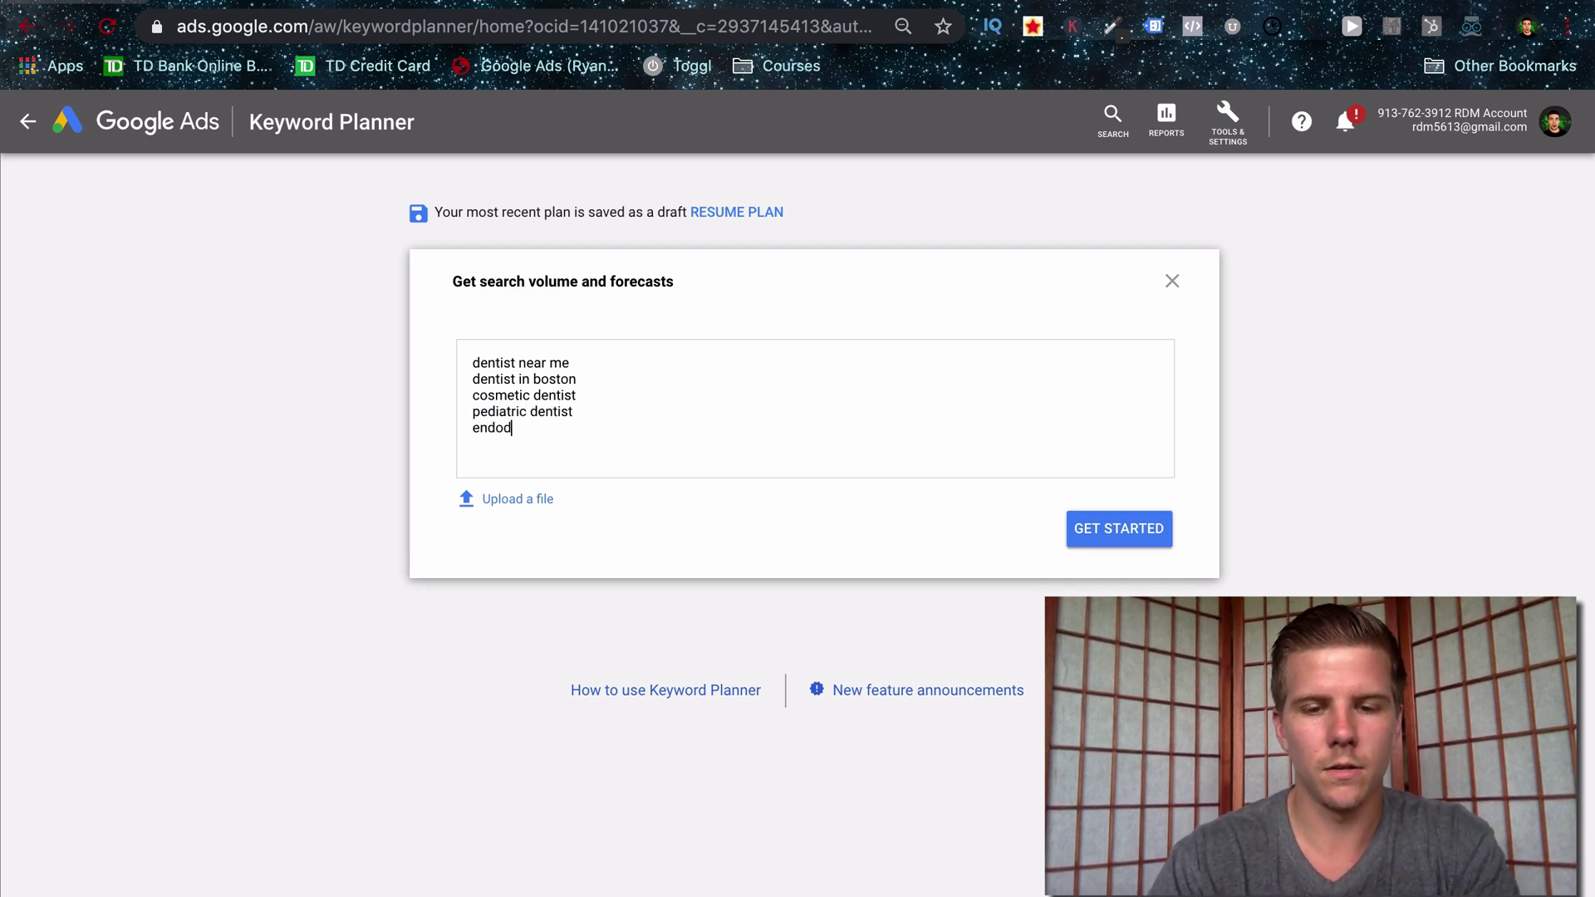
text(o)
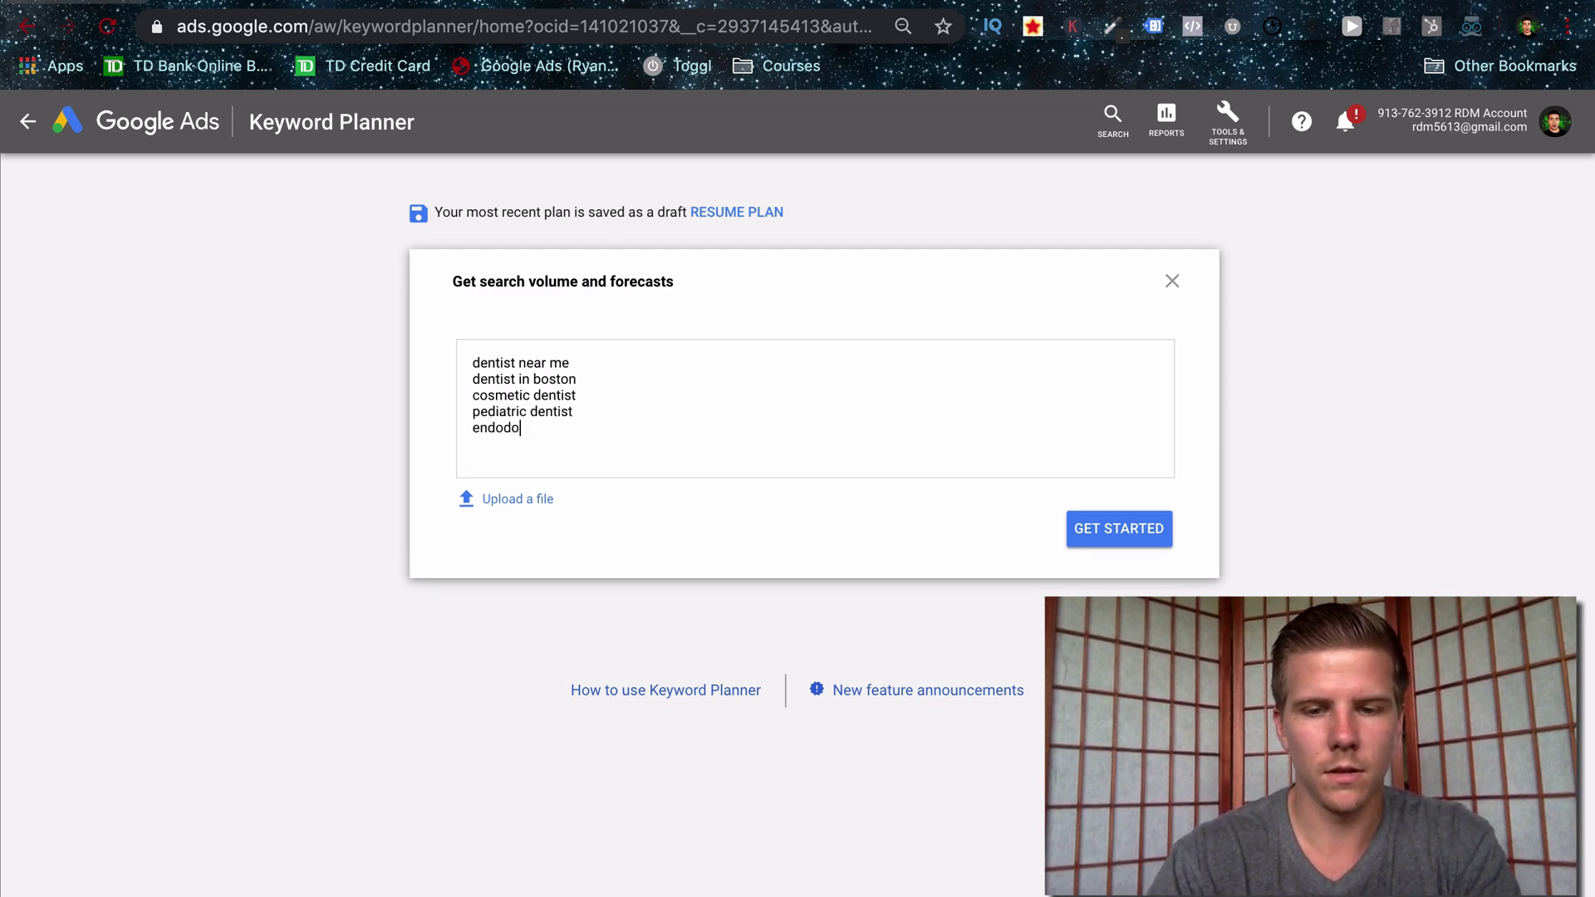
text(ntist)
key(Return)
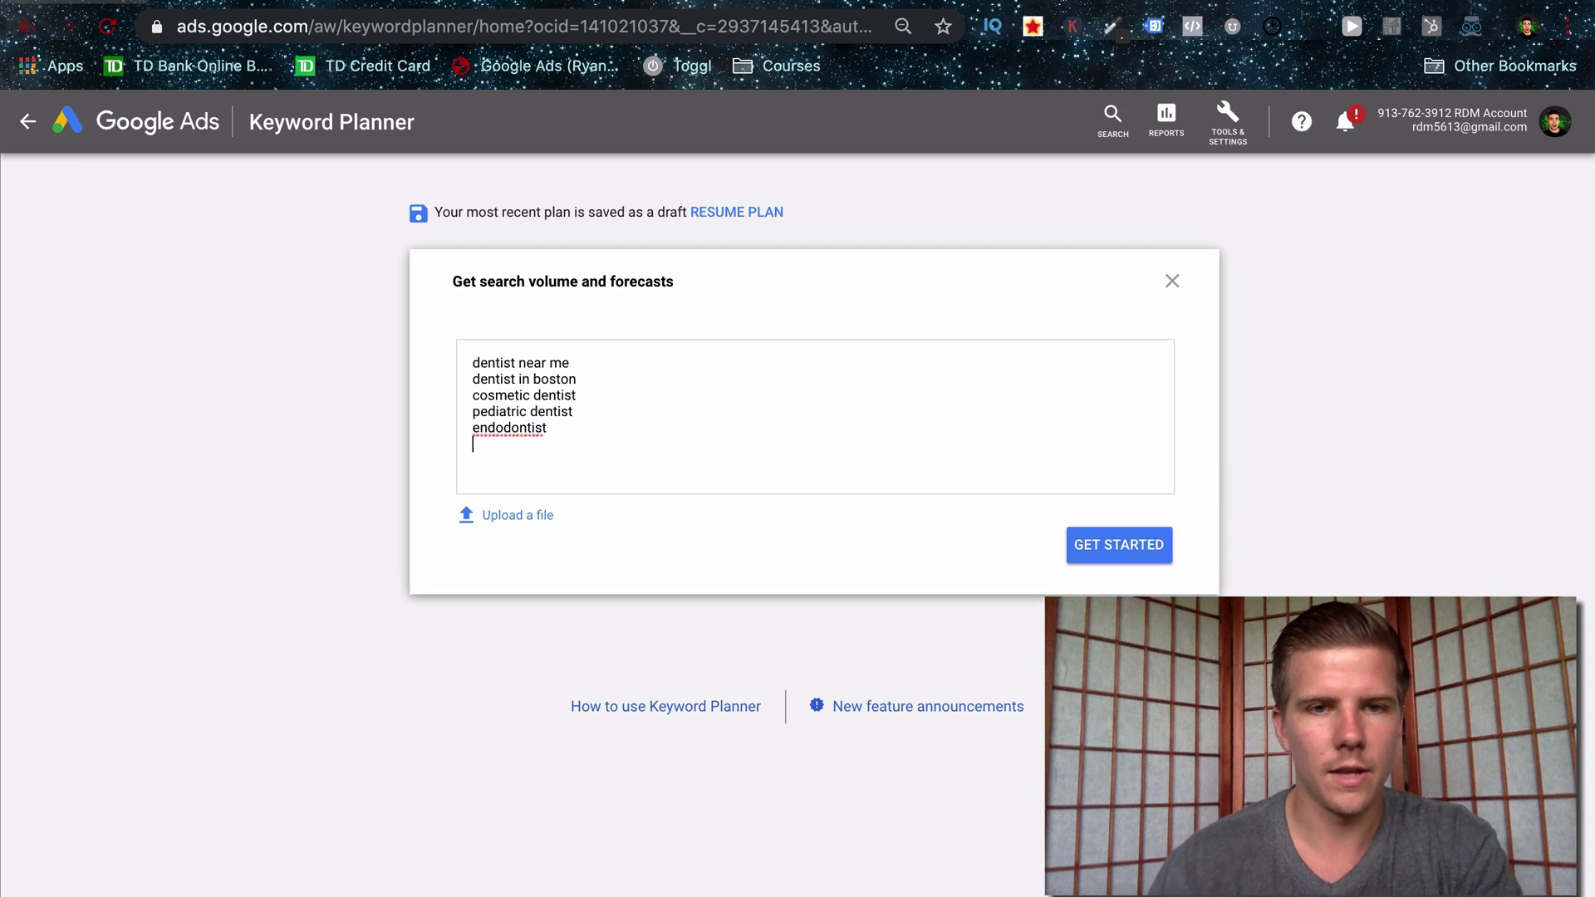
key(BackSpace)
click(1126, 539)
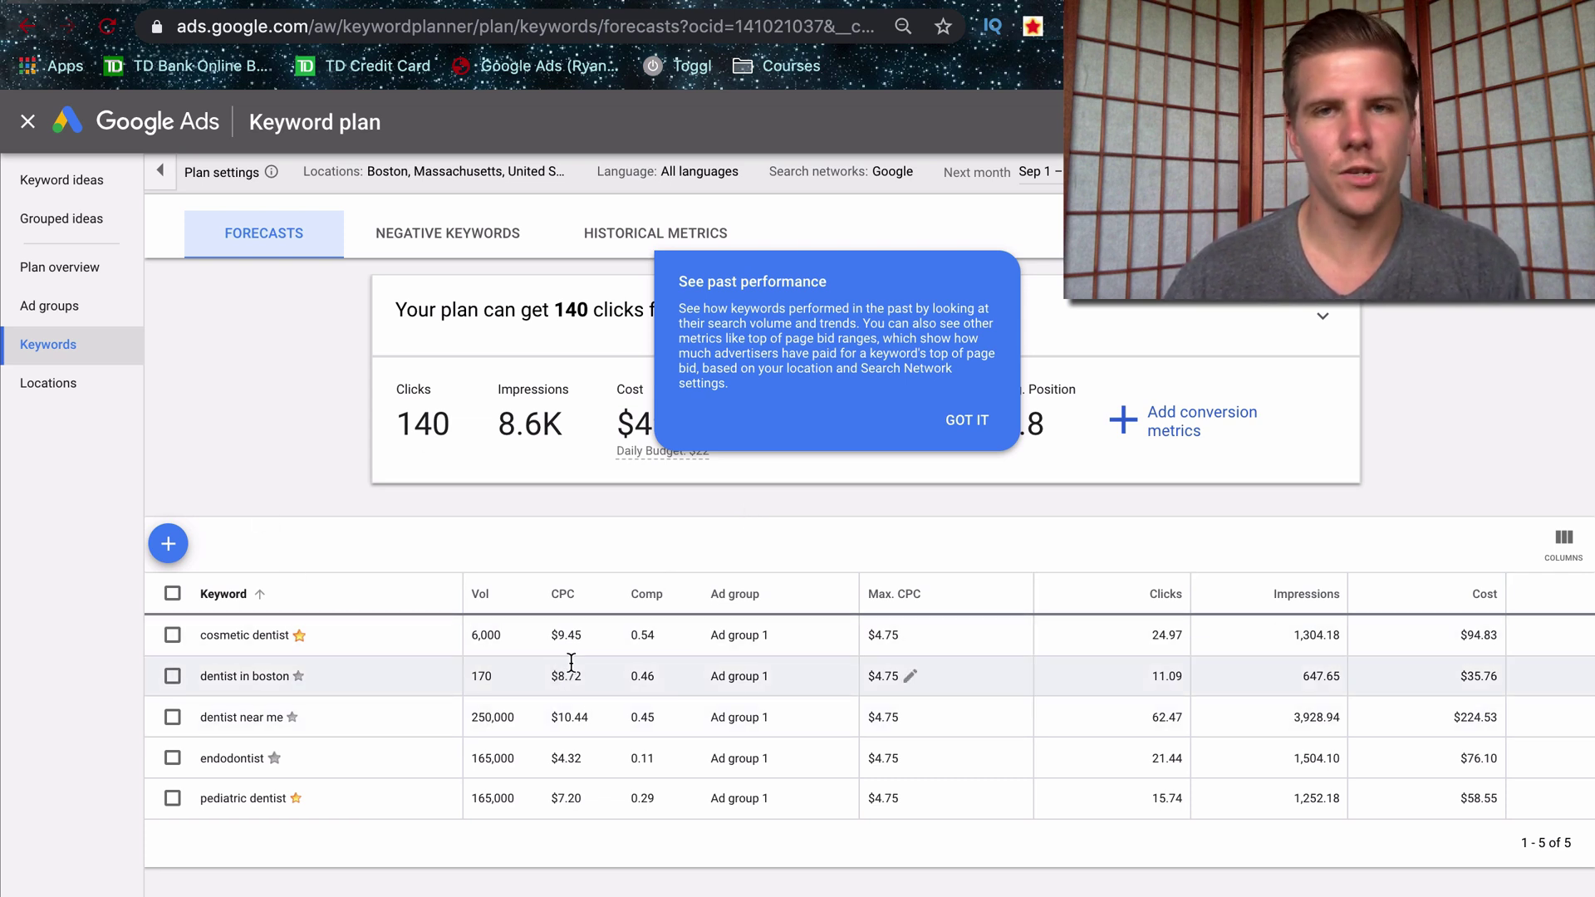
Dismiss the tip, check historical metrics and negative keywords, then return to the 140-click, $490 forecast.
click(964, 424)
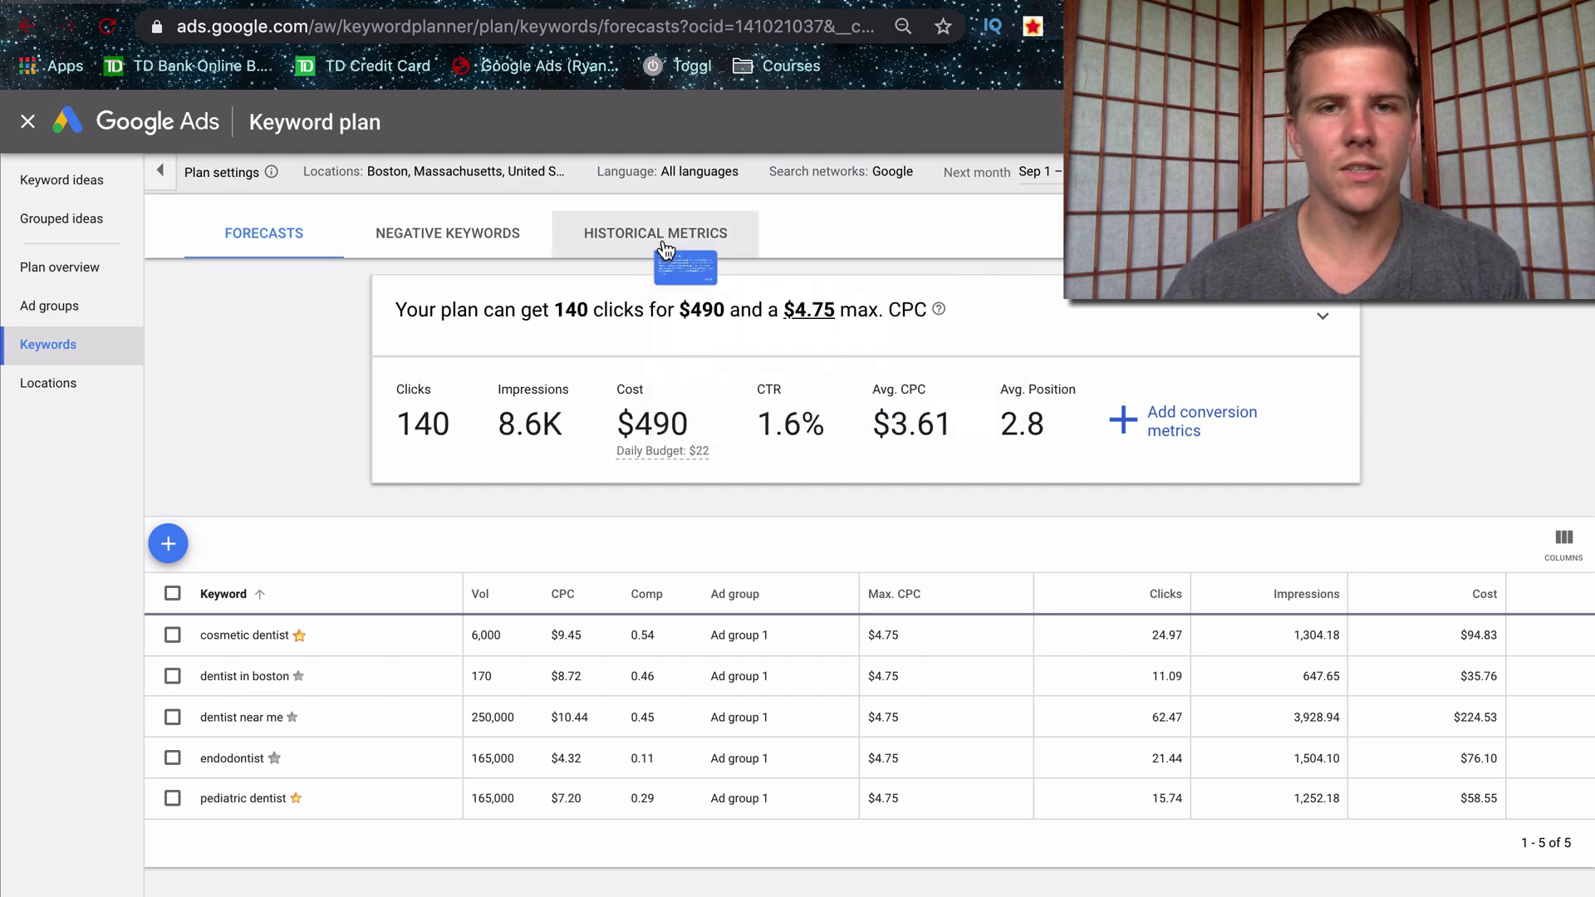
click(623, 251)
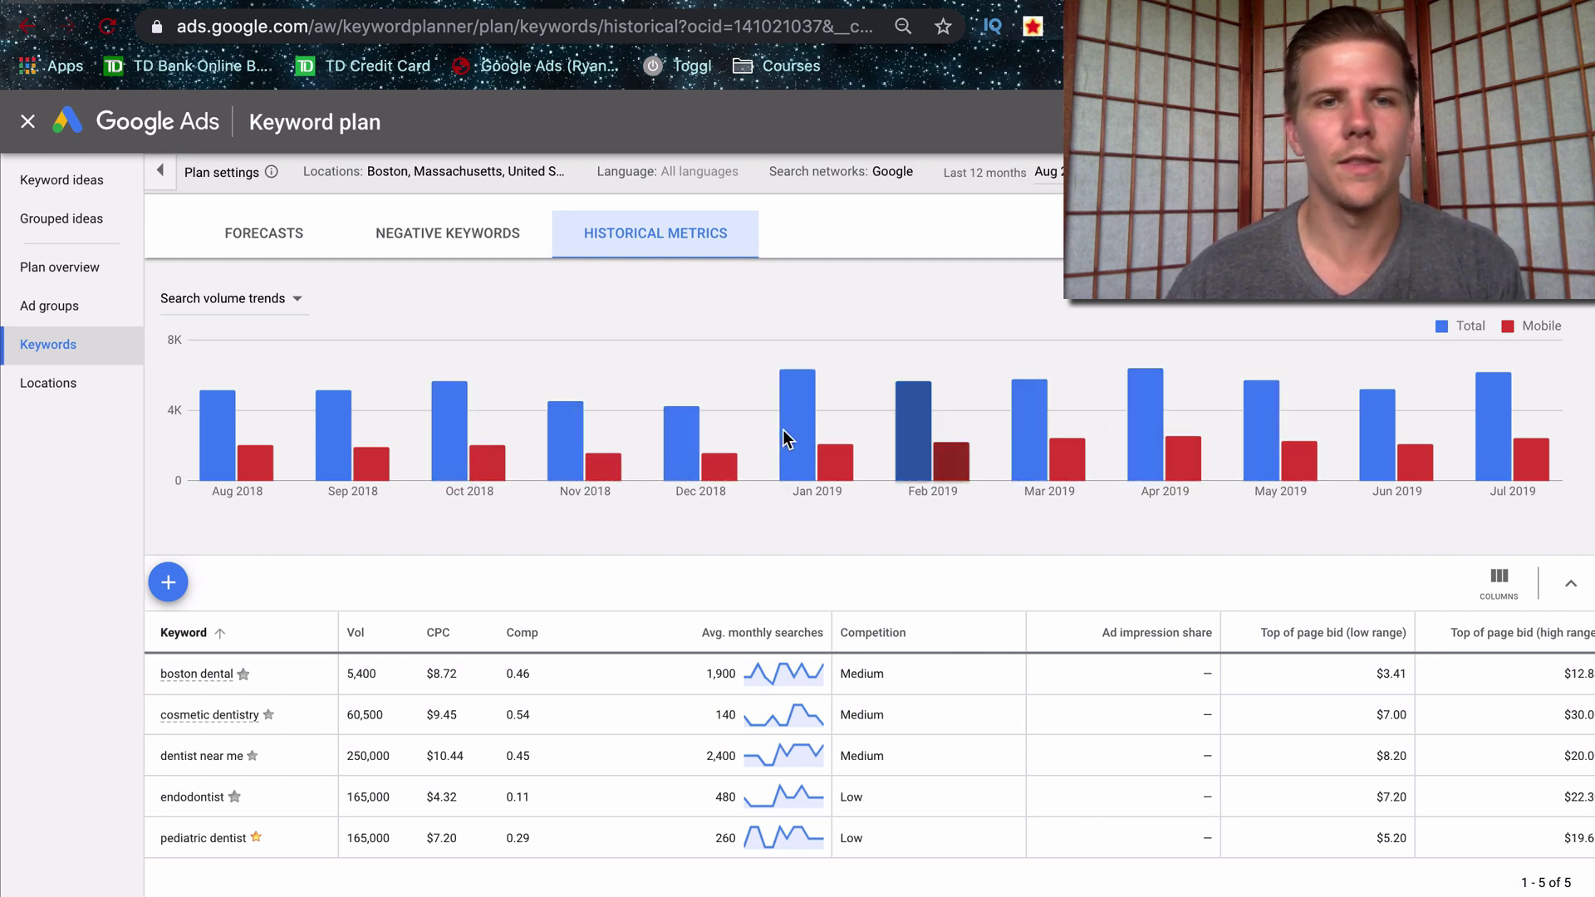
click(261, 234)
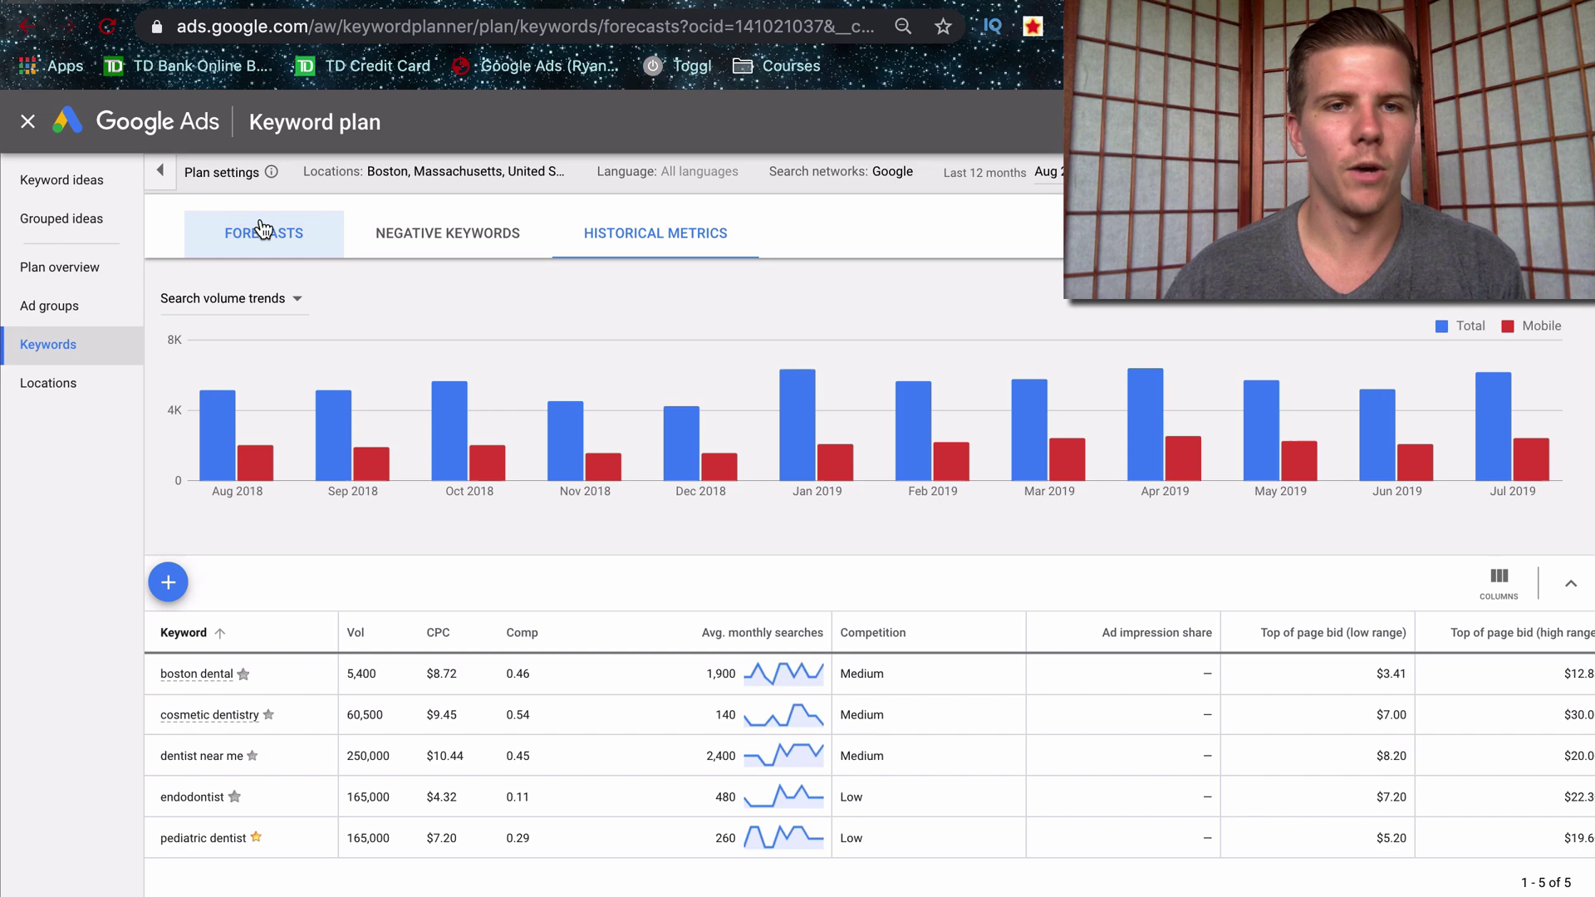
click(366, 237)
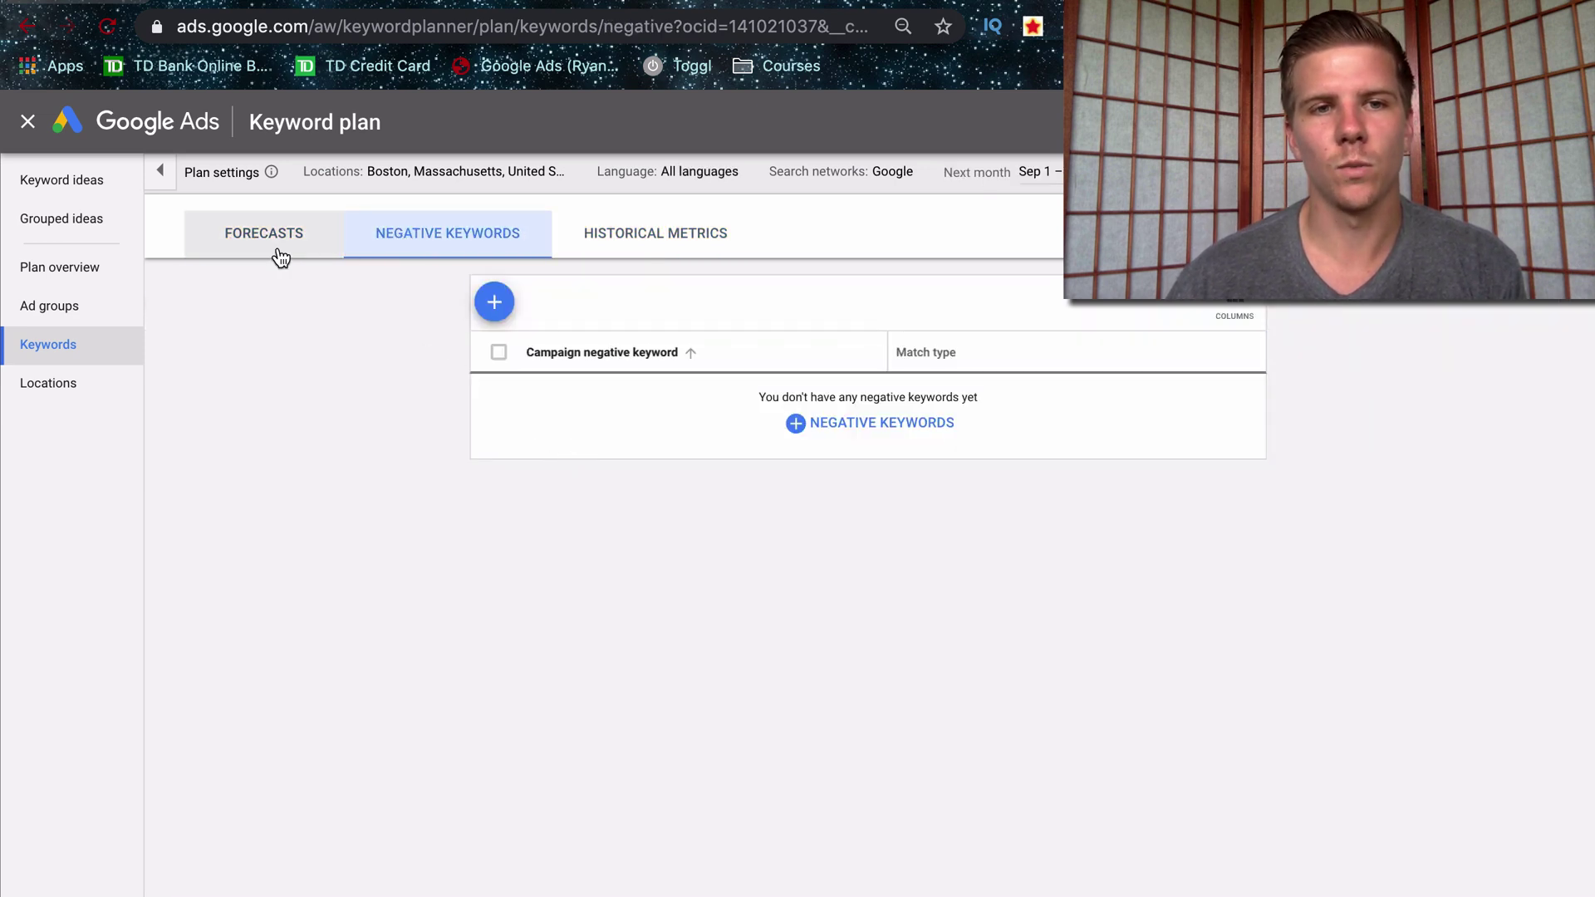
click(277, 250)
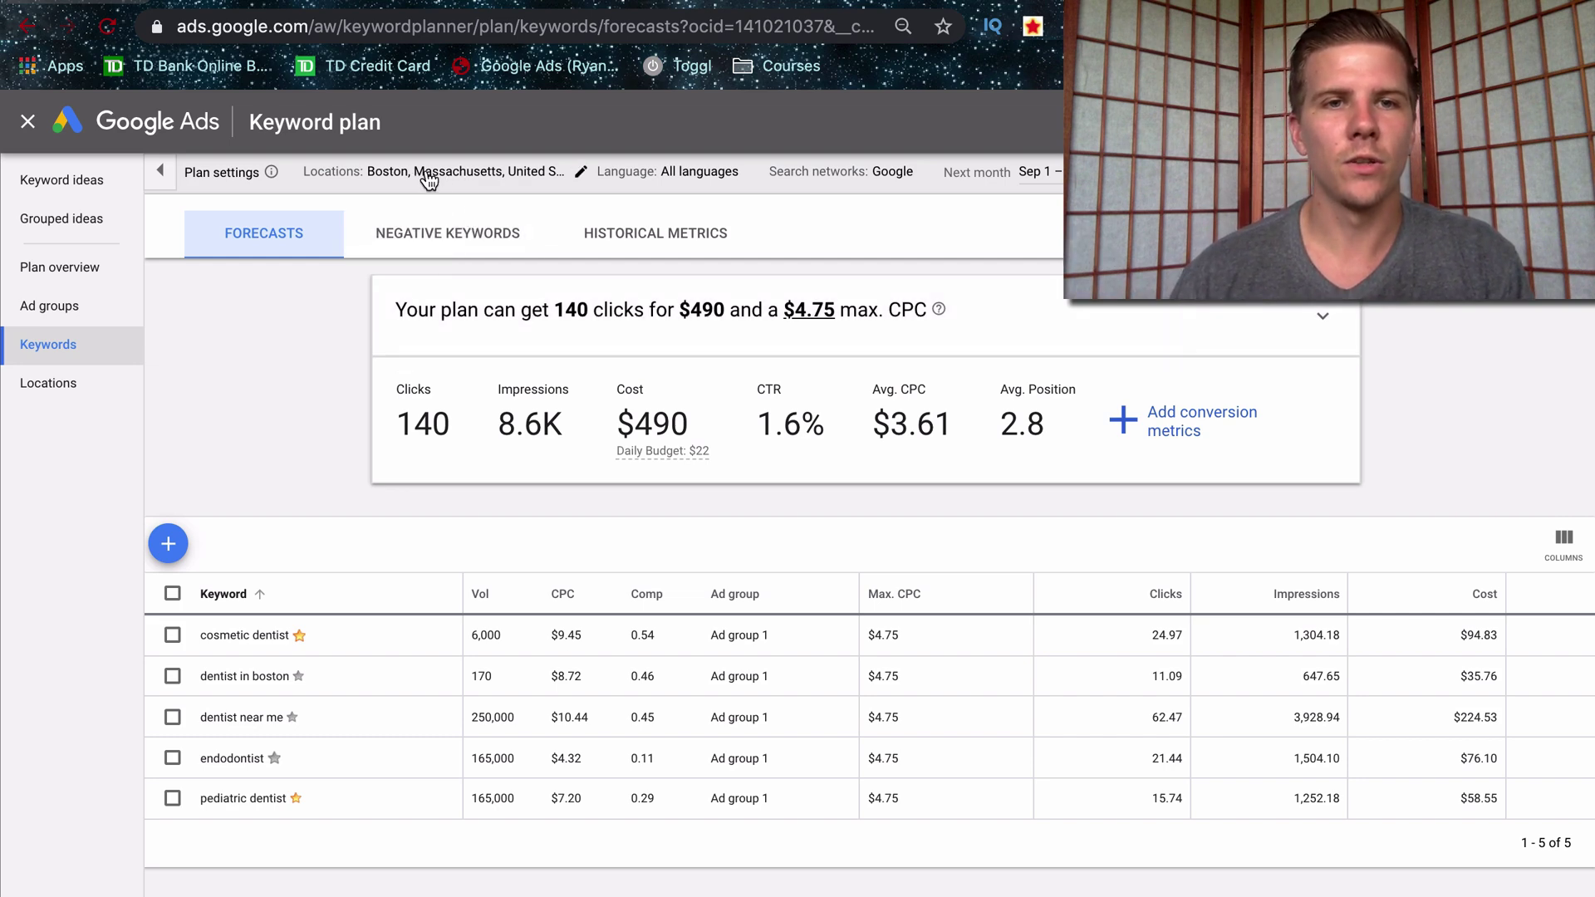
click(579, 171)
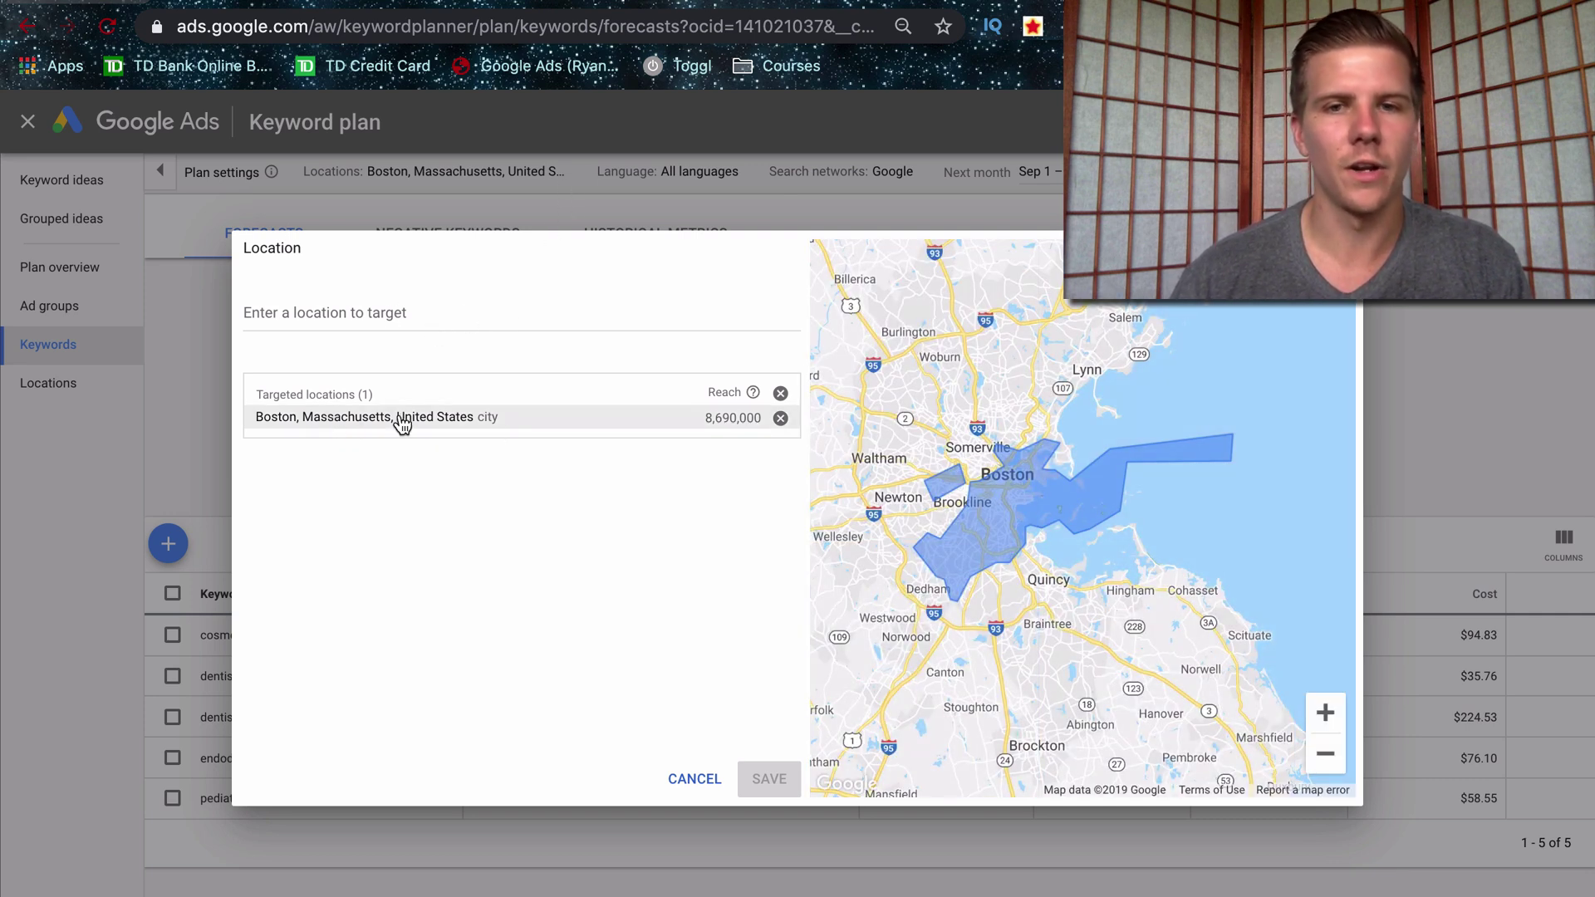
click(689, 785)
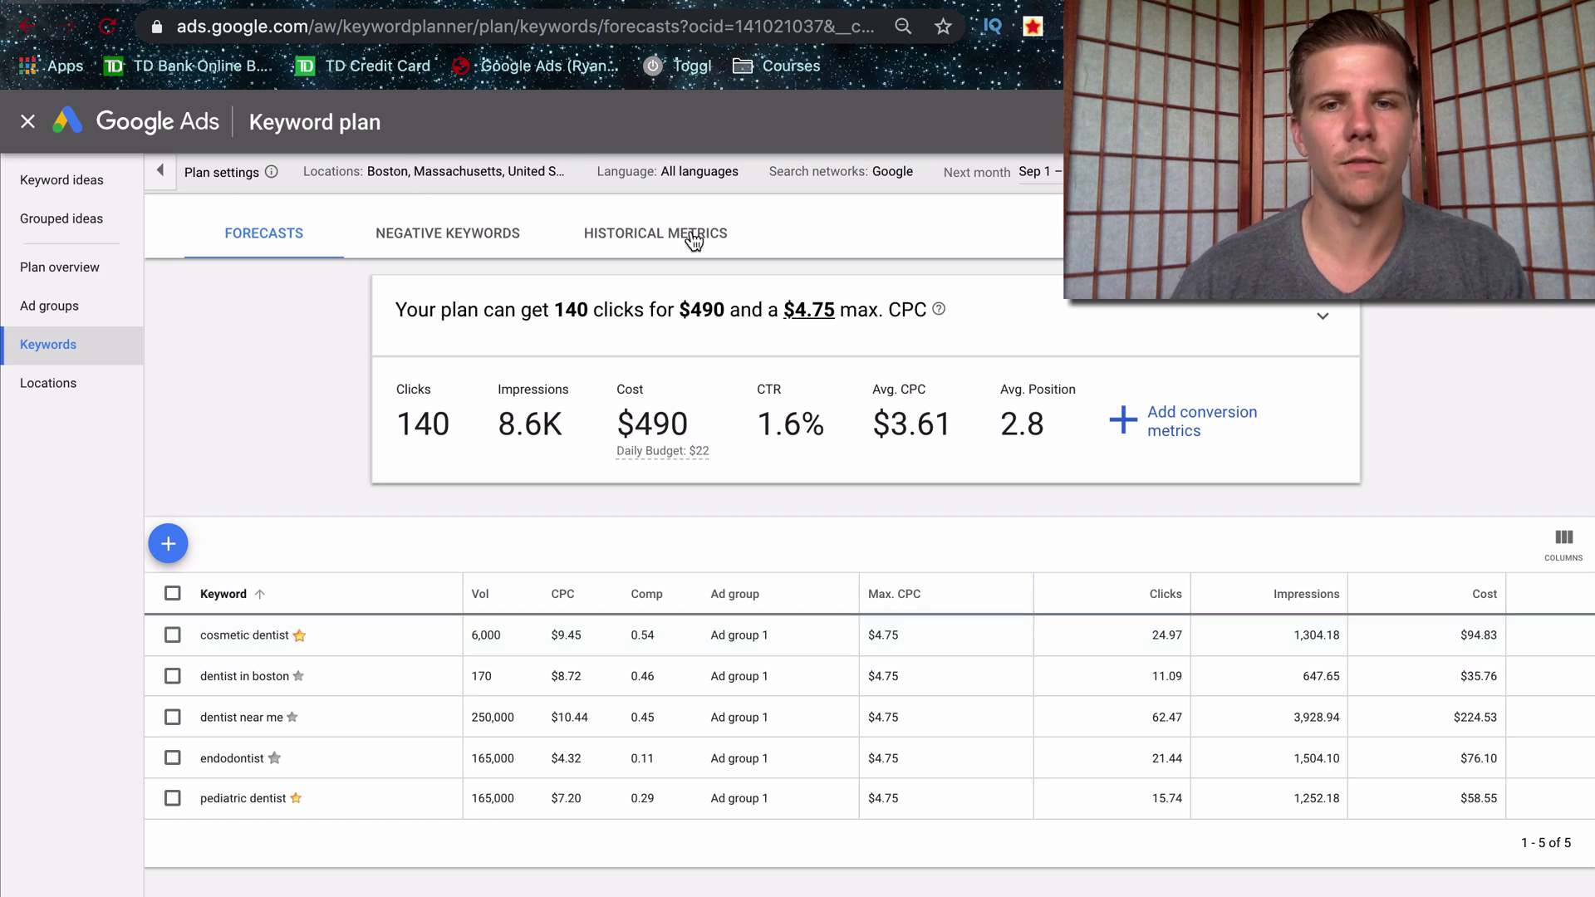
click(1321, 317)
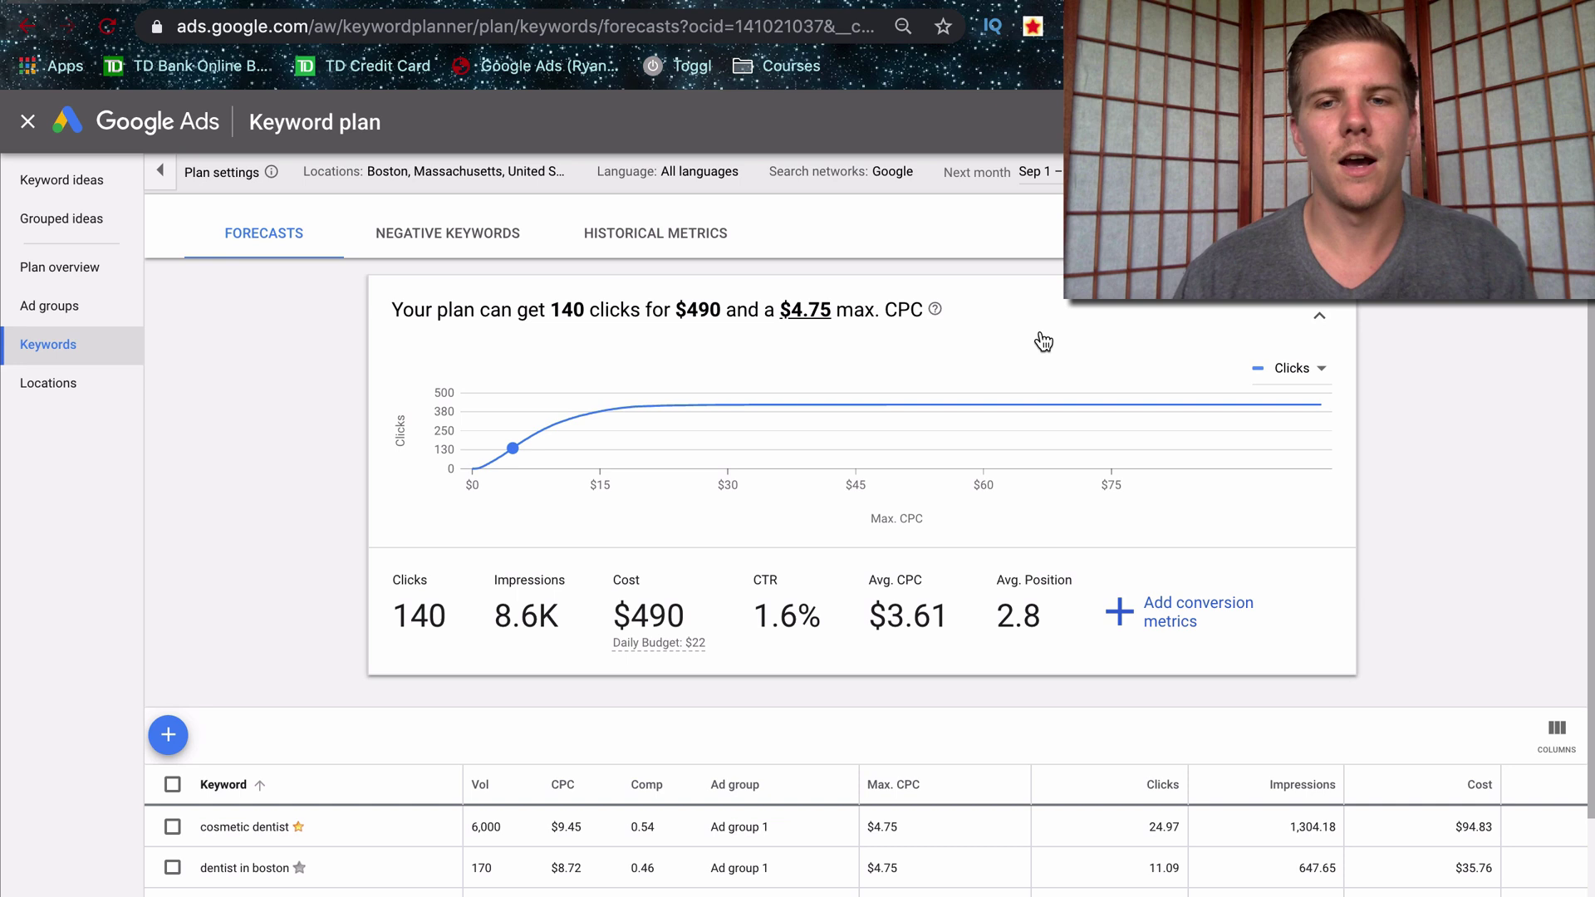
drag(919, 576, 871, 579)
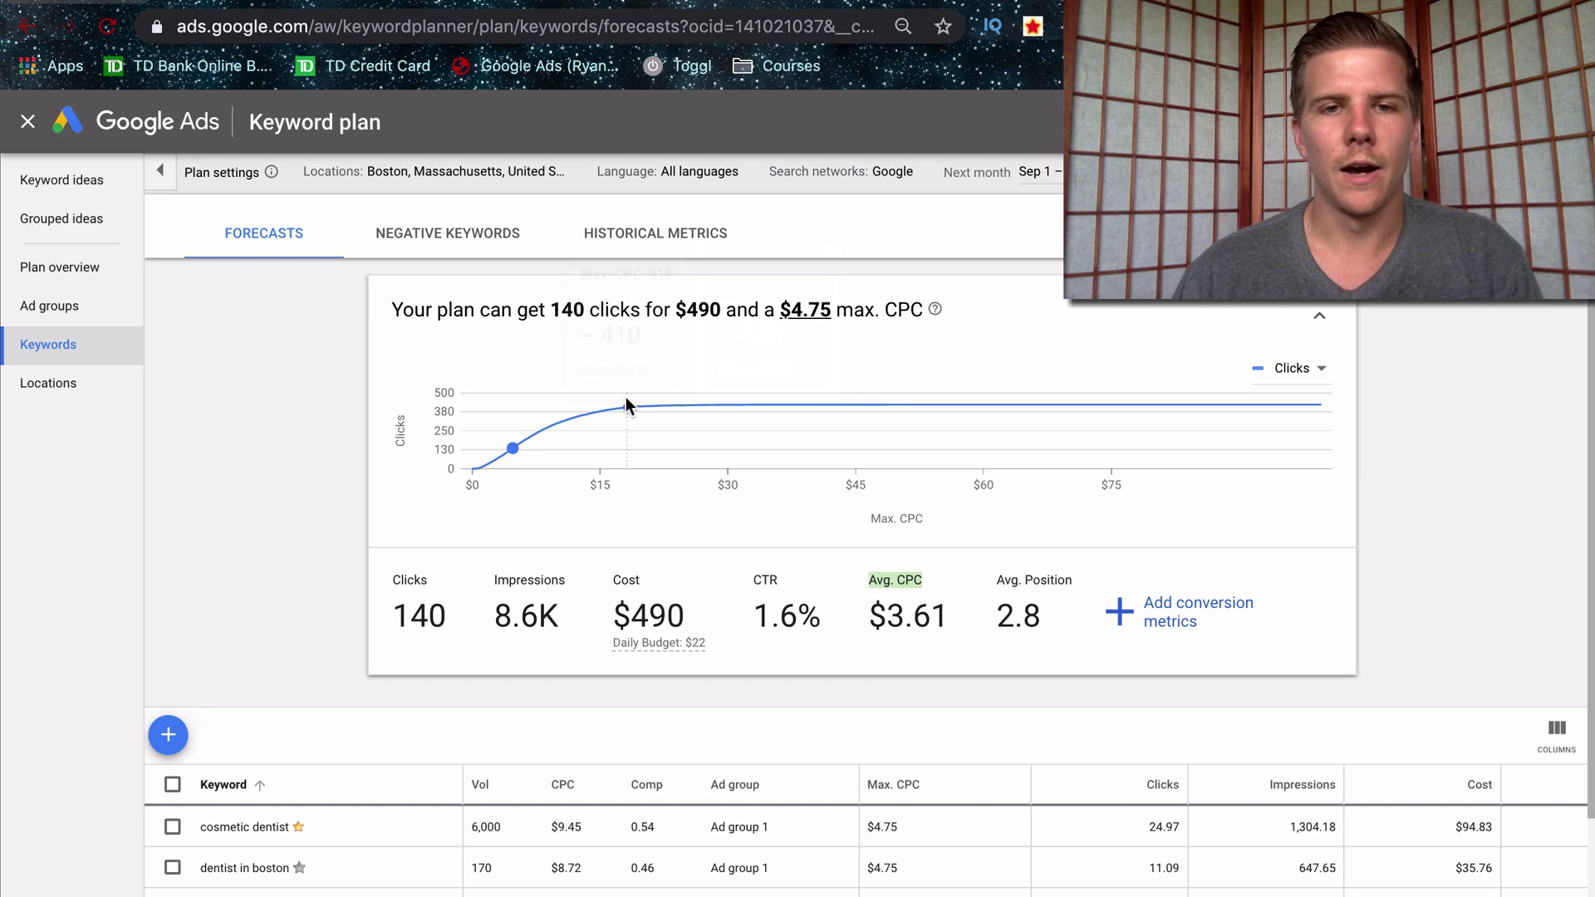
mouse_move(544, 436)
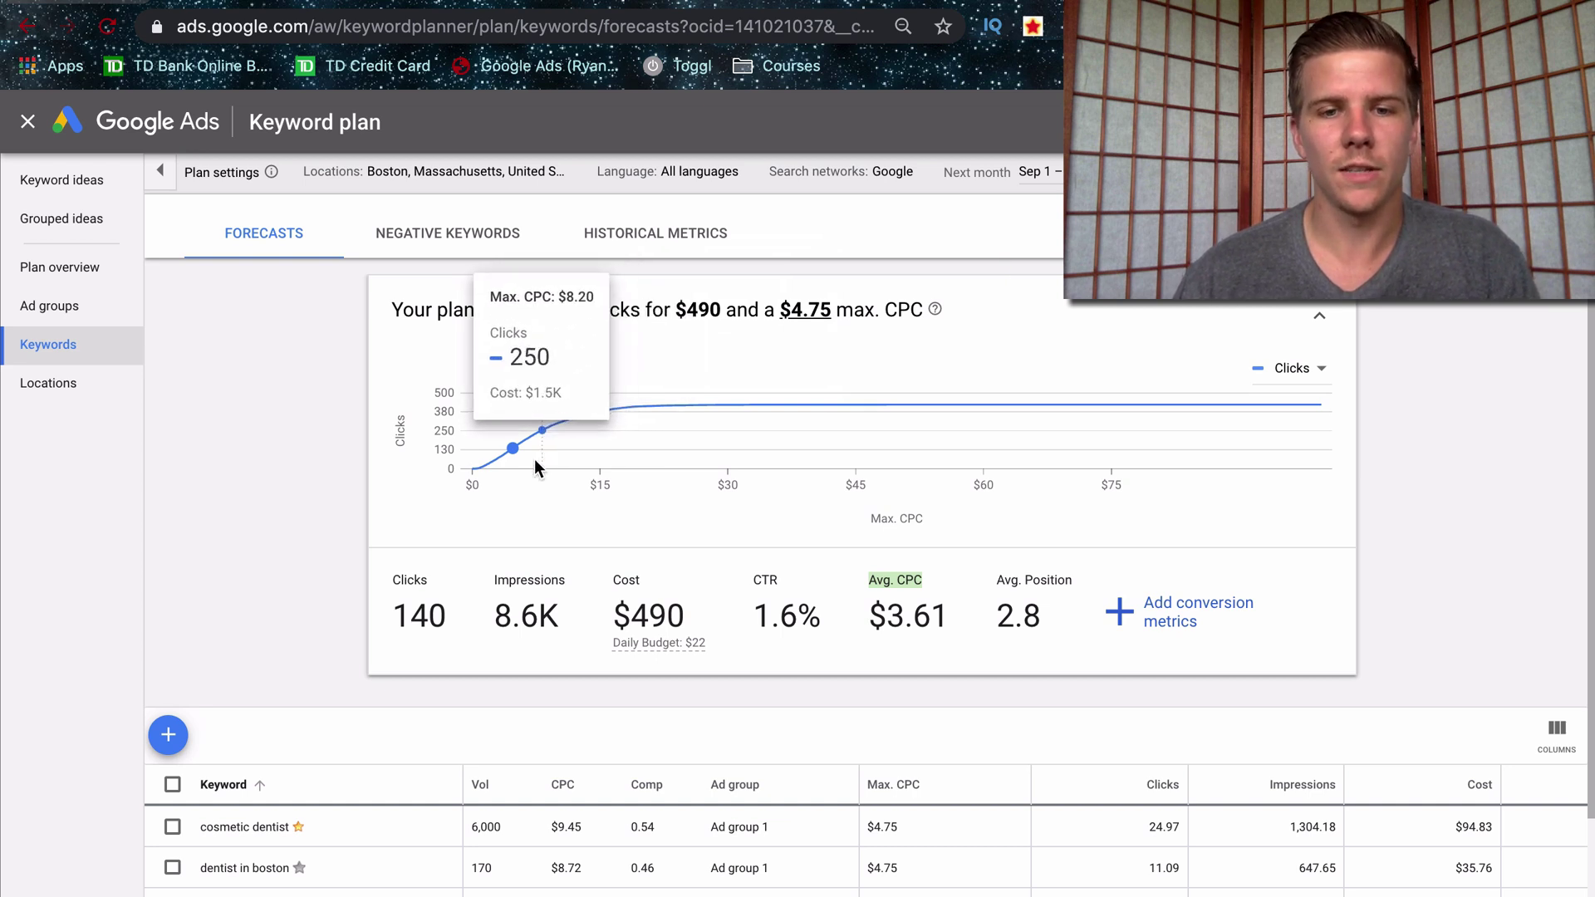
scroll(1008, 826, down, 1)
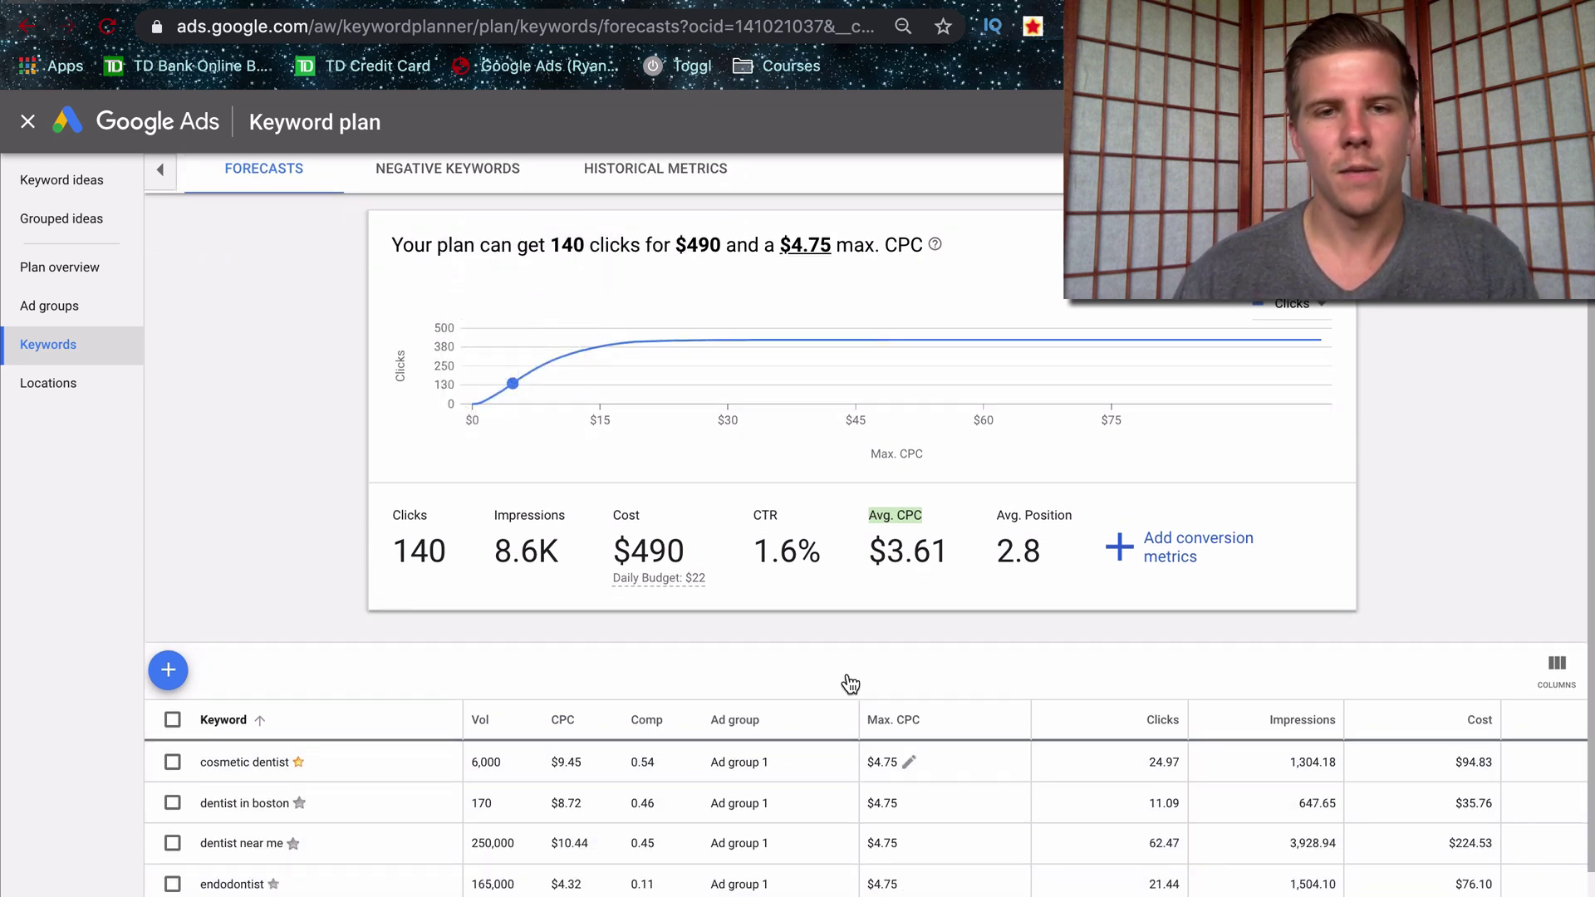
scroll(1113, 798, down, 1)
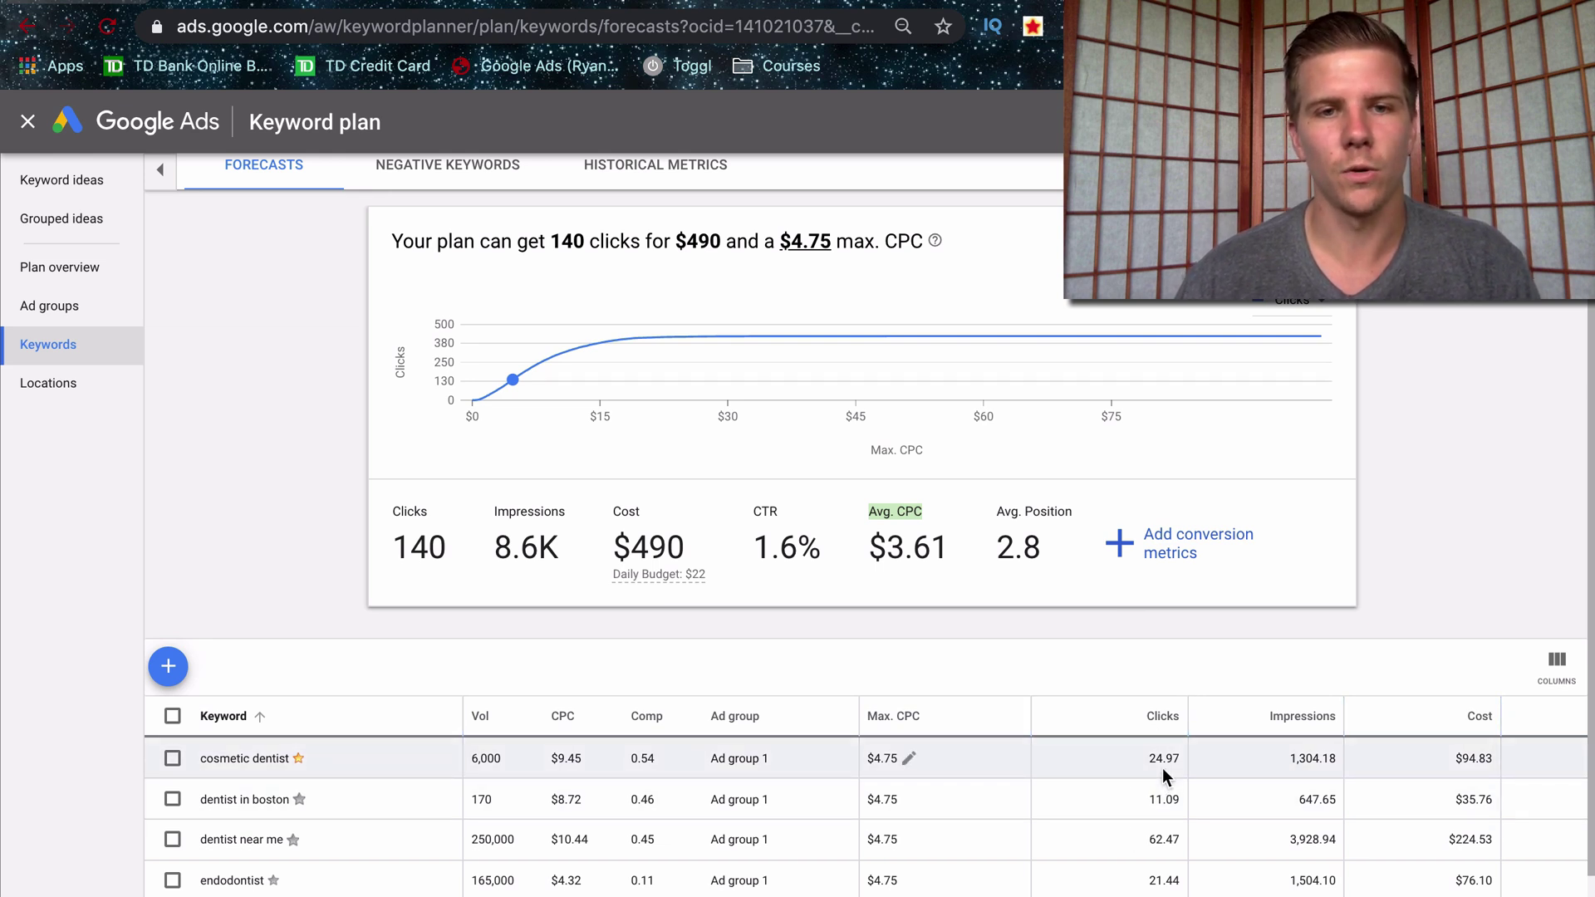
click(554, 366)
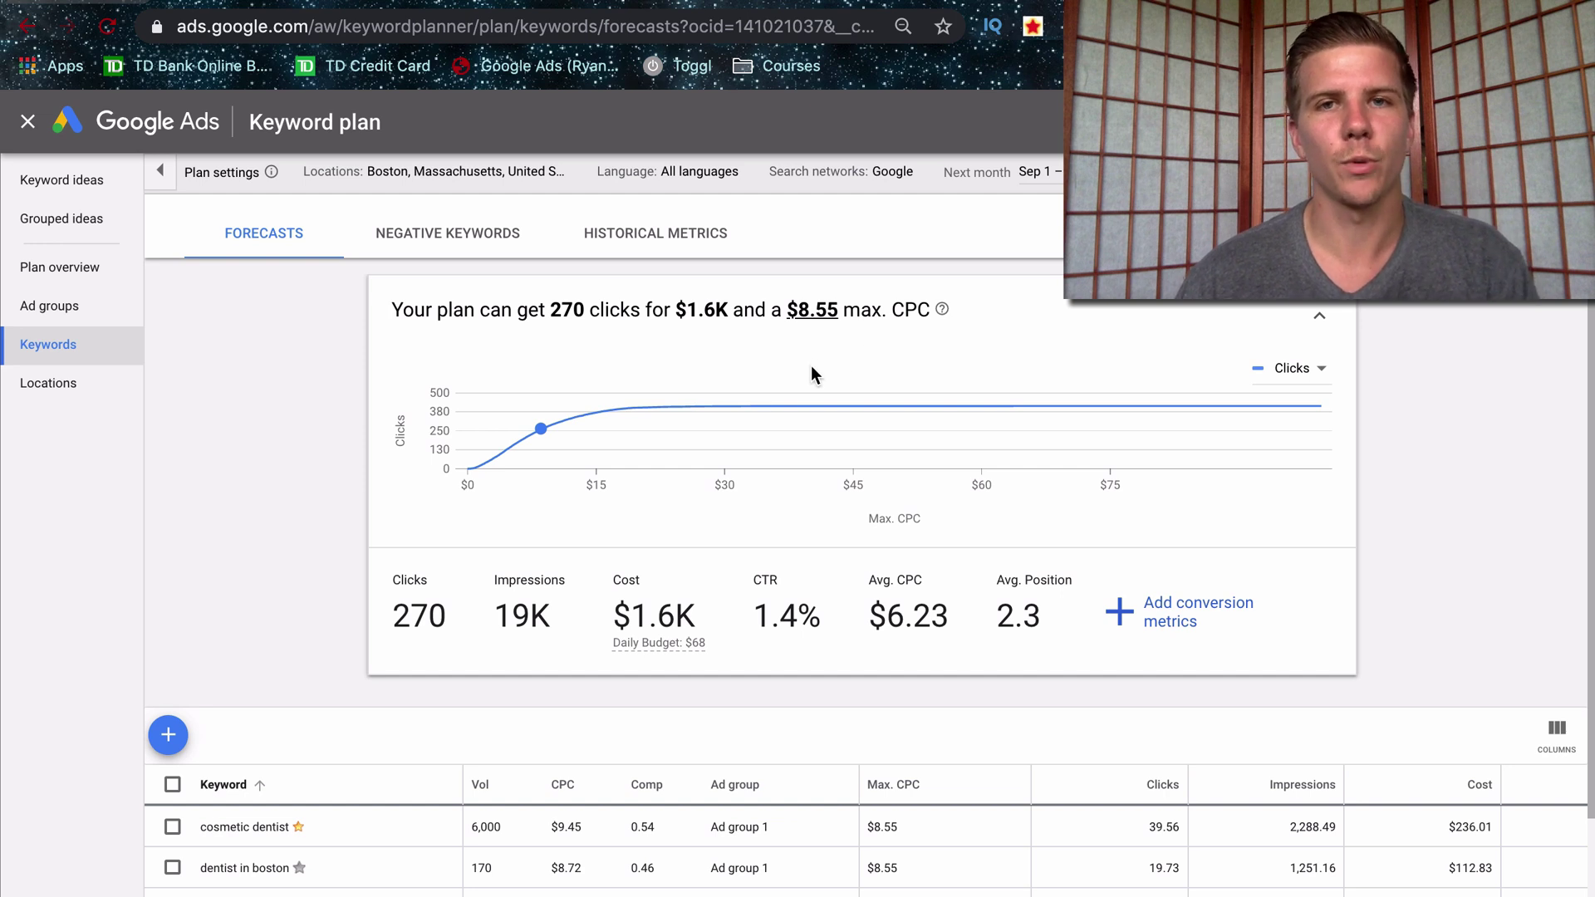
Apply an 8% expected conversion rate, forecasting 21 conversions at a $78 average CPA.
click(1162, 625)
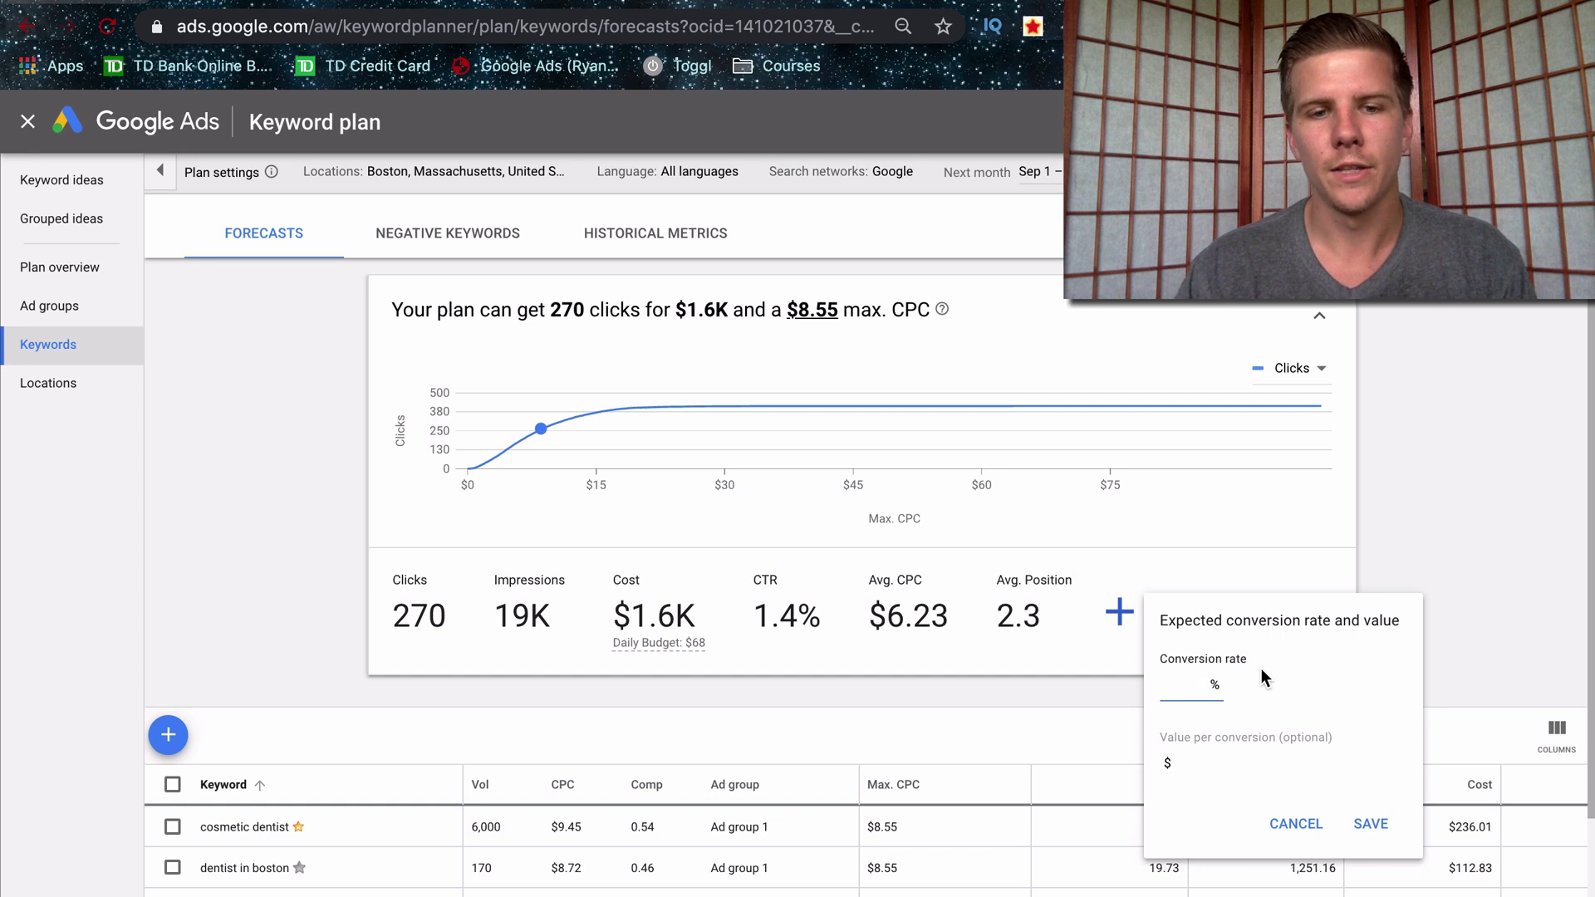
text(8)
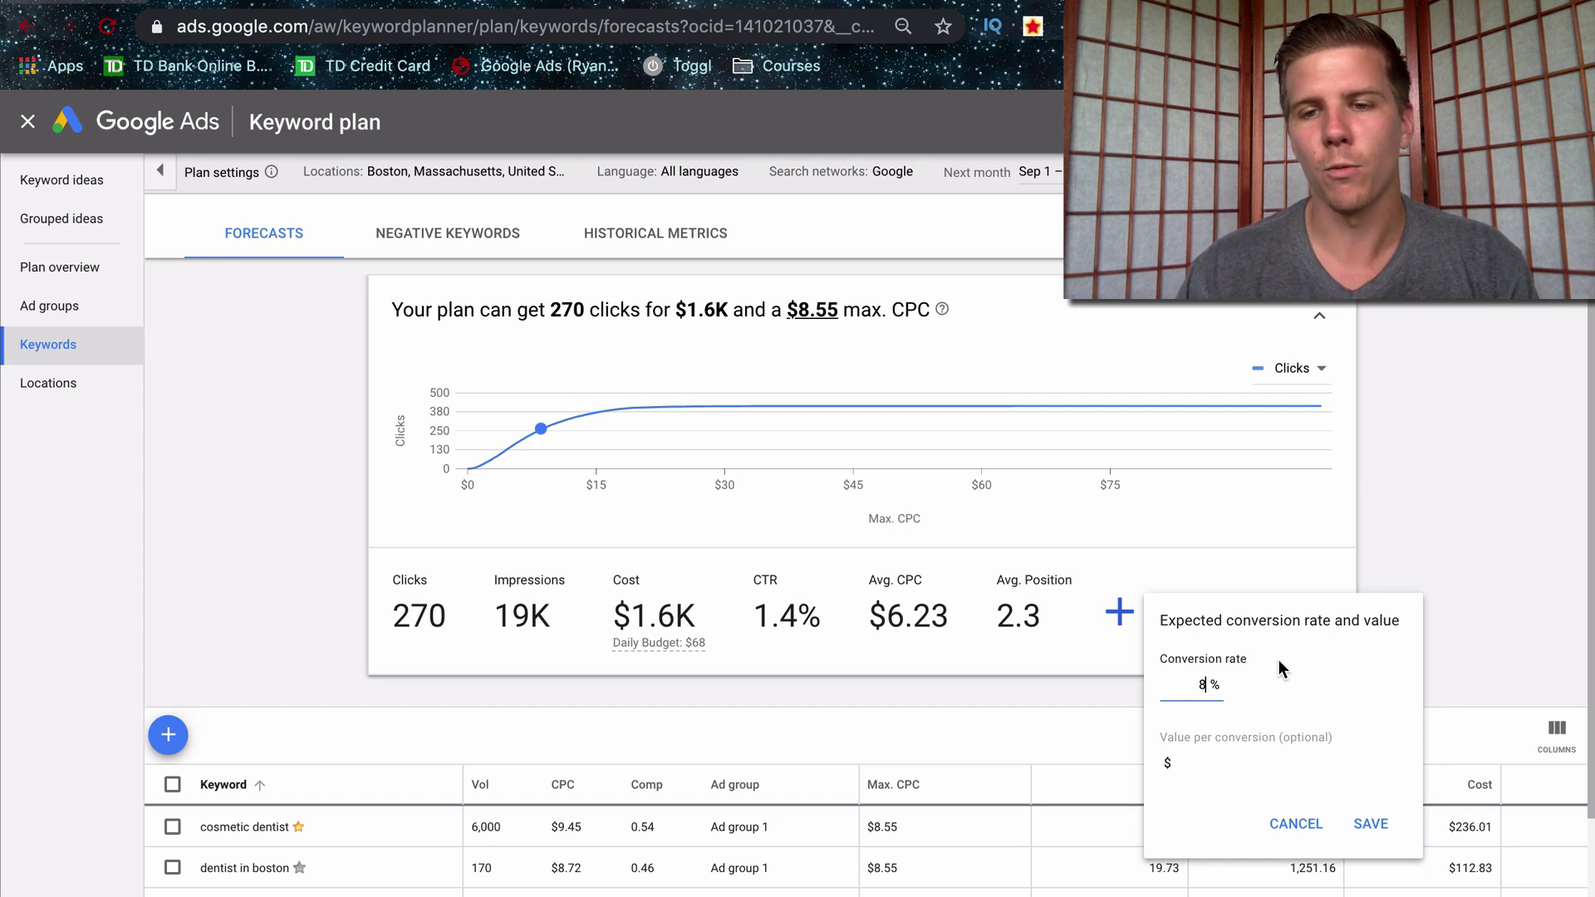
click(1372, 827)
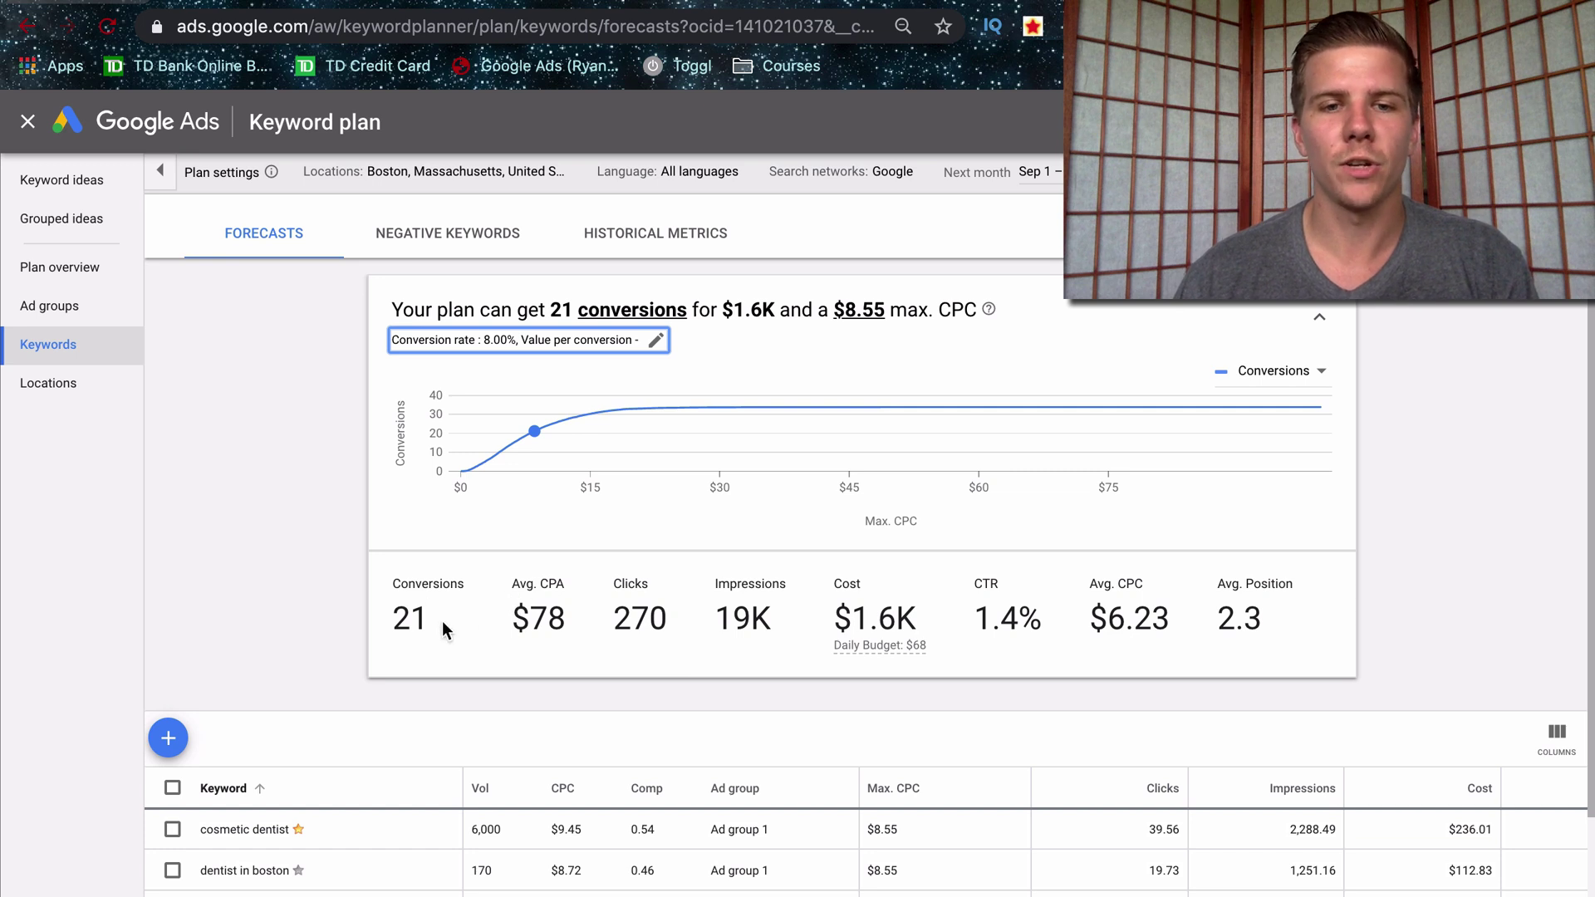
Try a $12 max CPC on the forecast curve, then settle on $8.05 for 19 conversions at $74 CPA.
drag(434, 629, 387, 617)
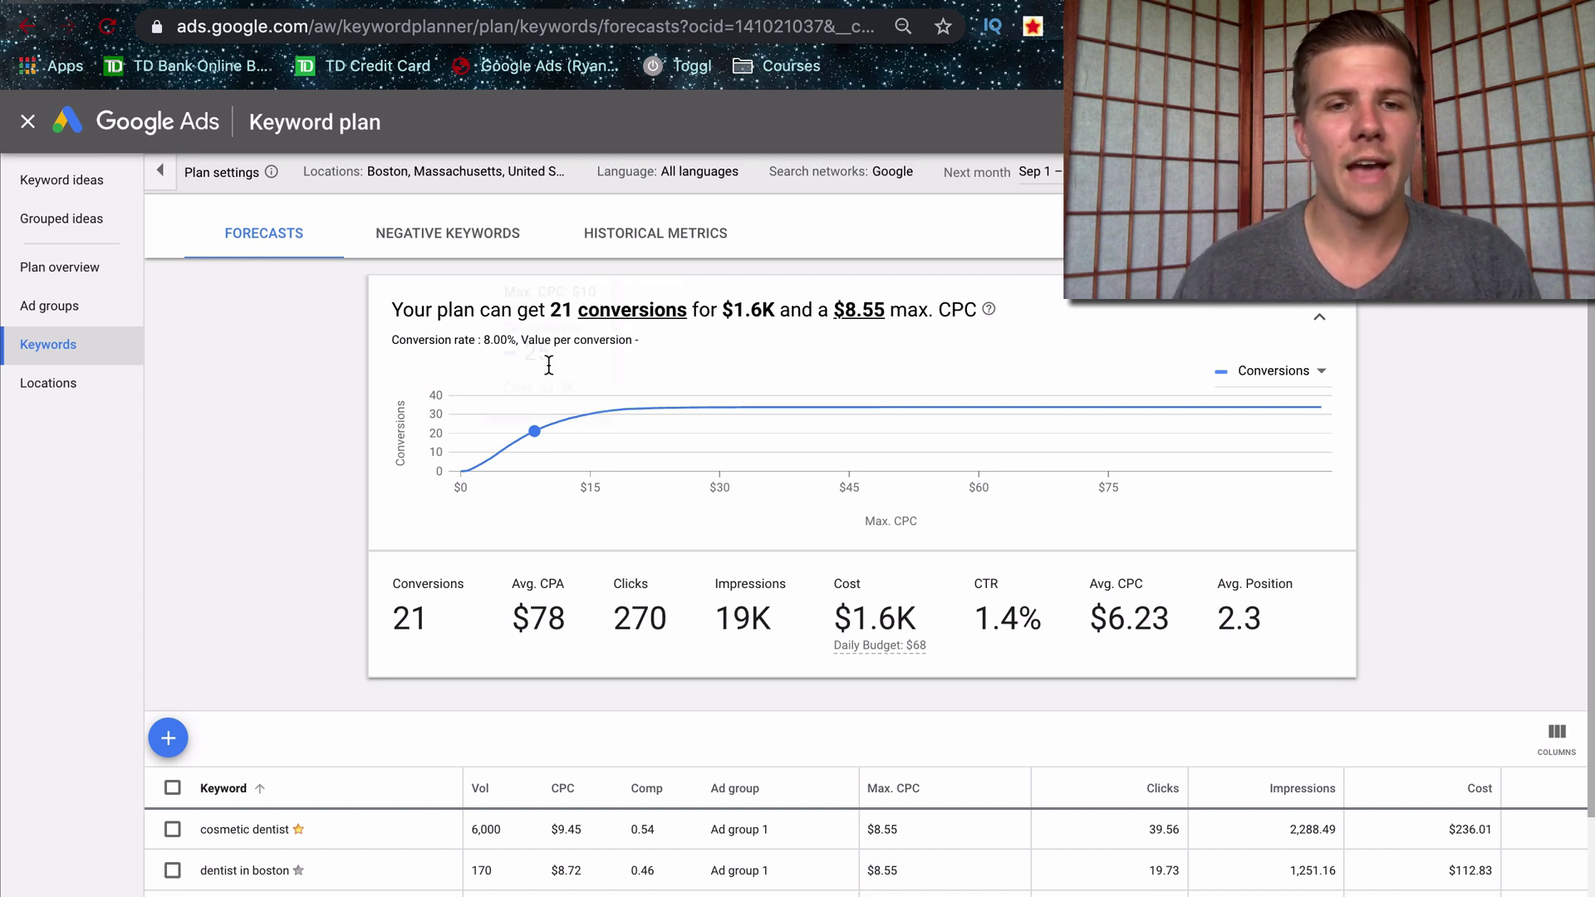
click(561, 421)
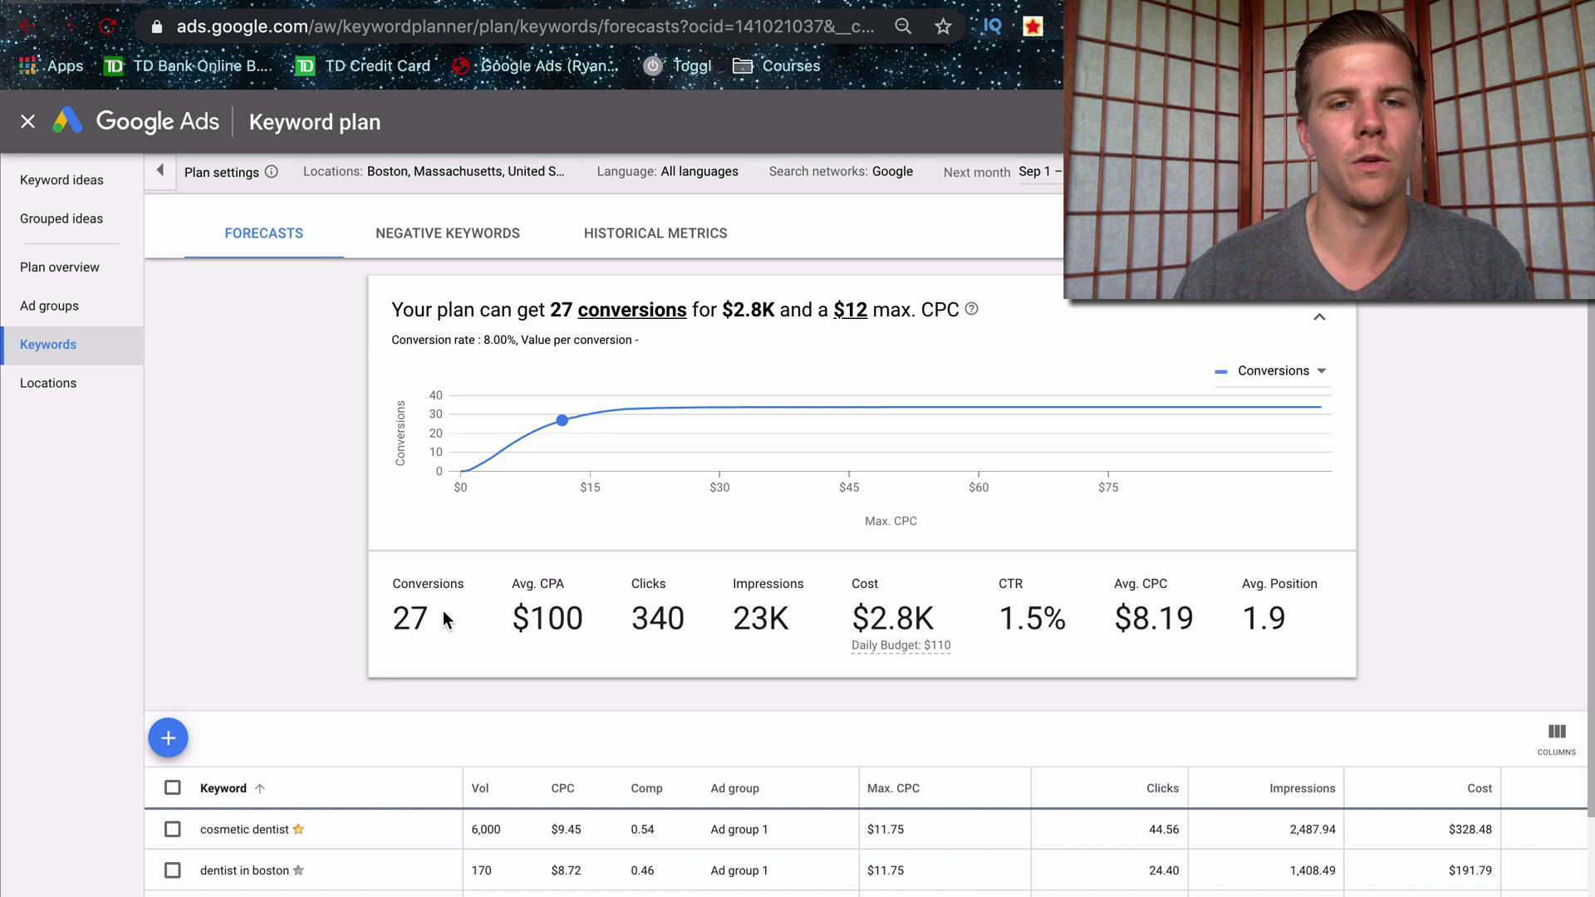
mouse_move(522, 437)
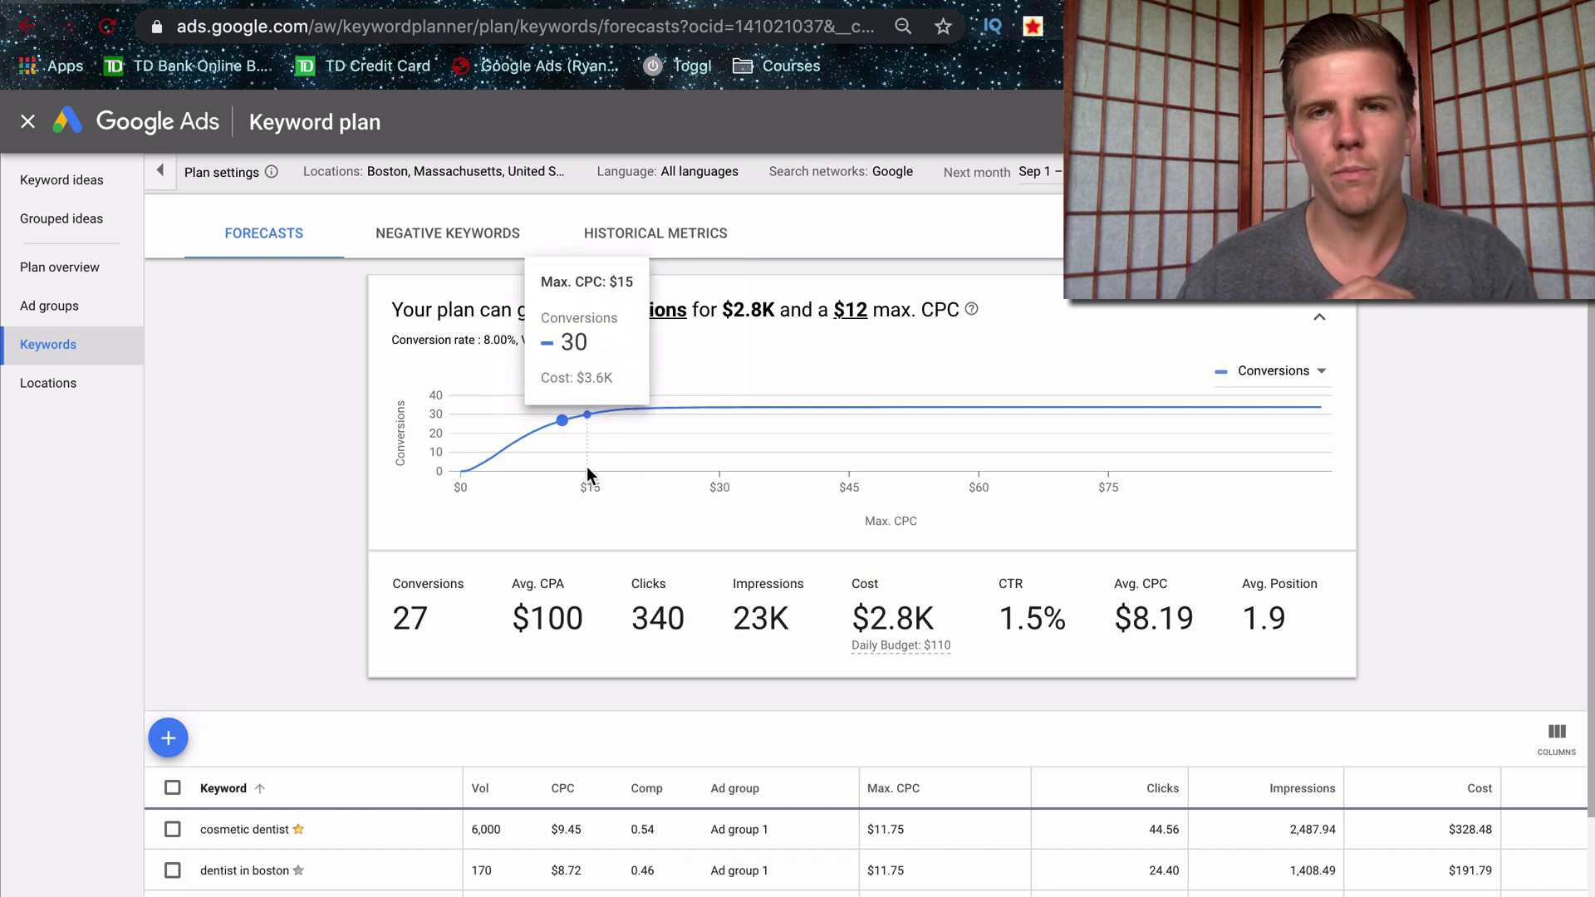
click(532, 435)
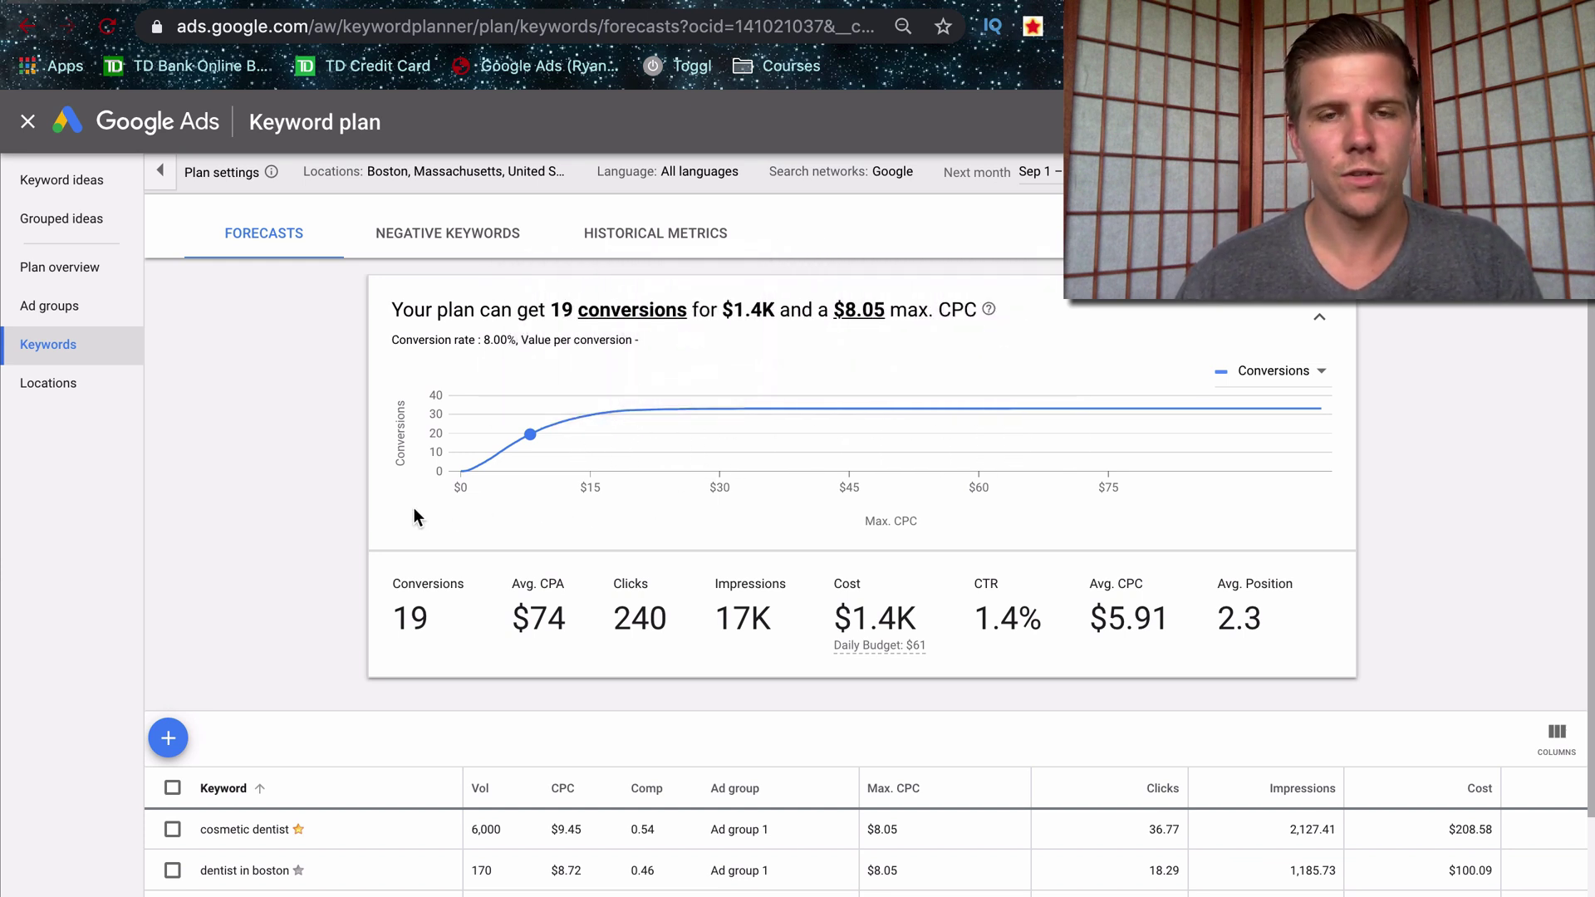
scroll(399, 511, down, 2)
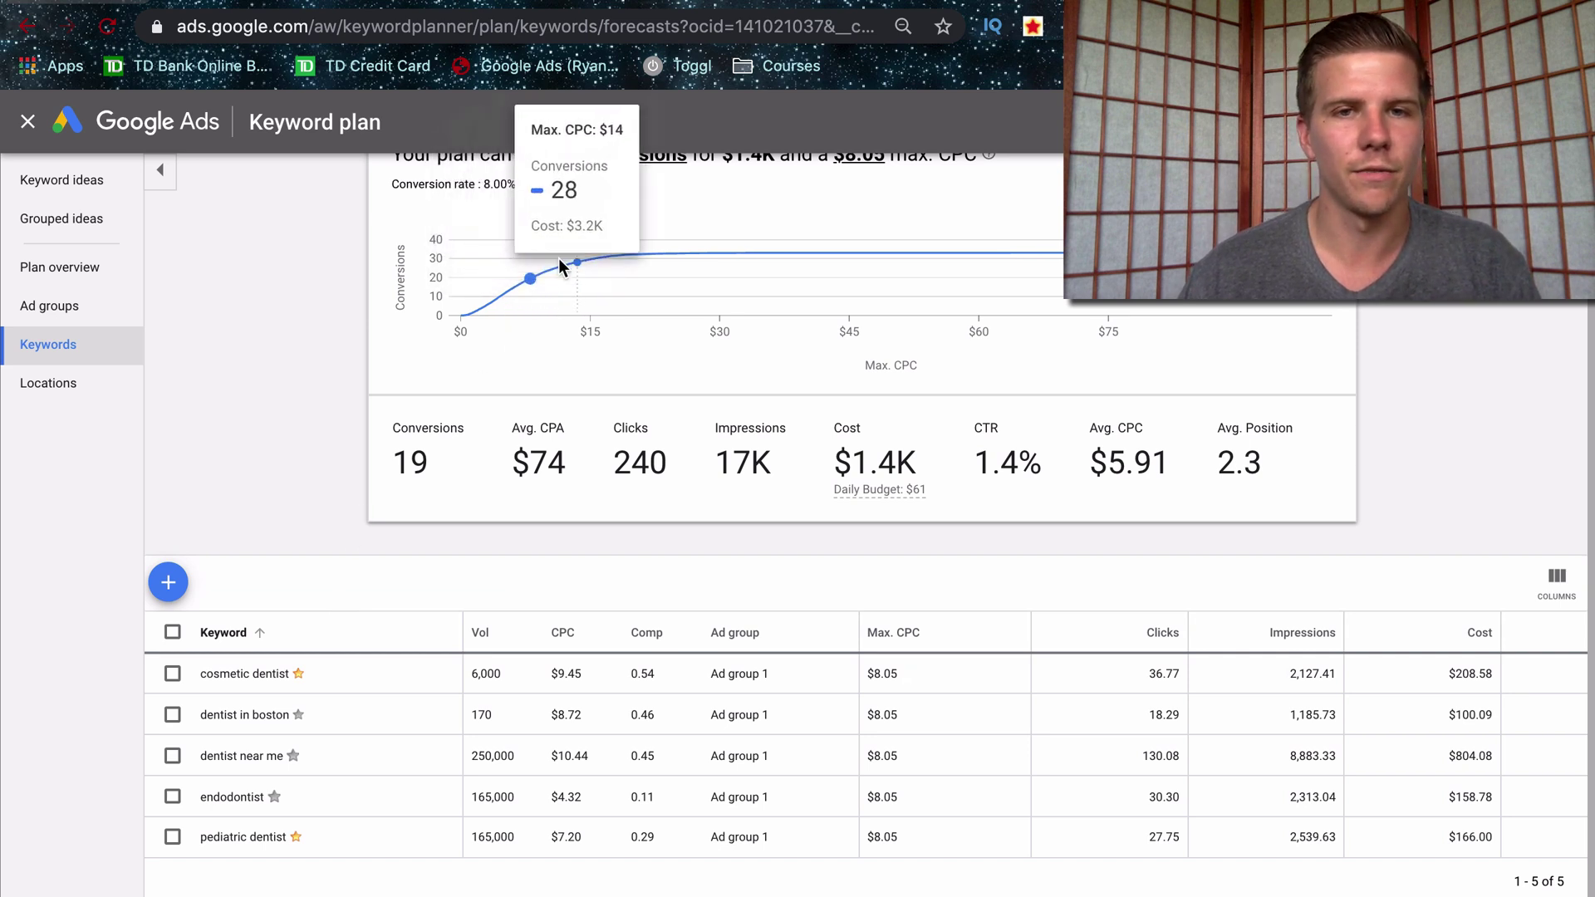
mouse_move(531, 287)
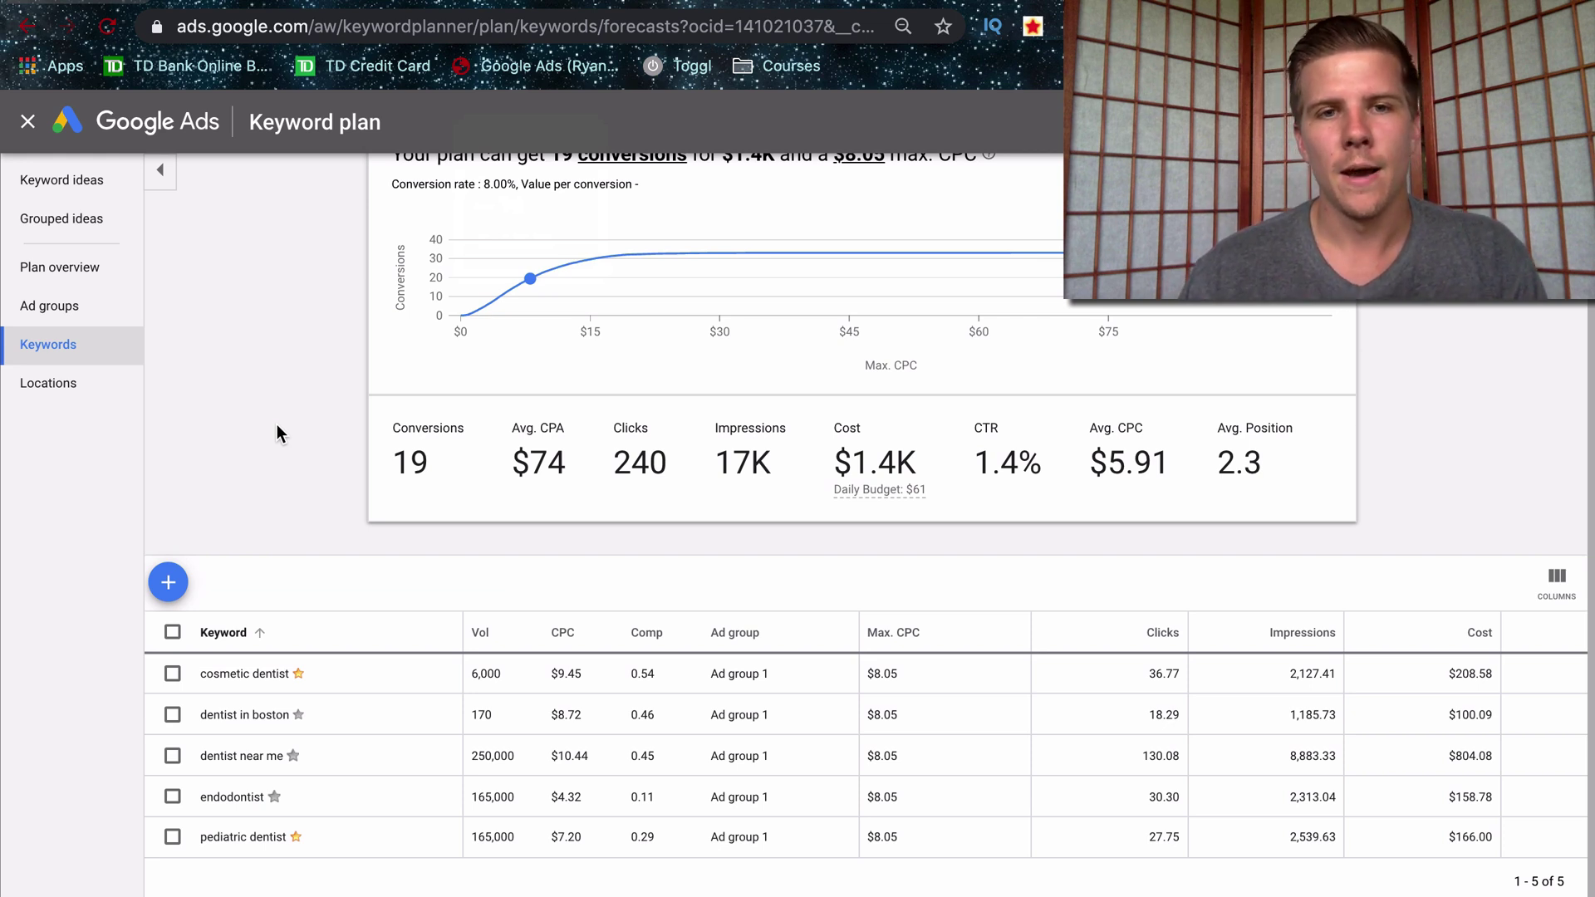
scroll(276, 424, up, 1)
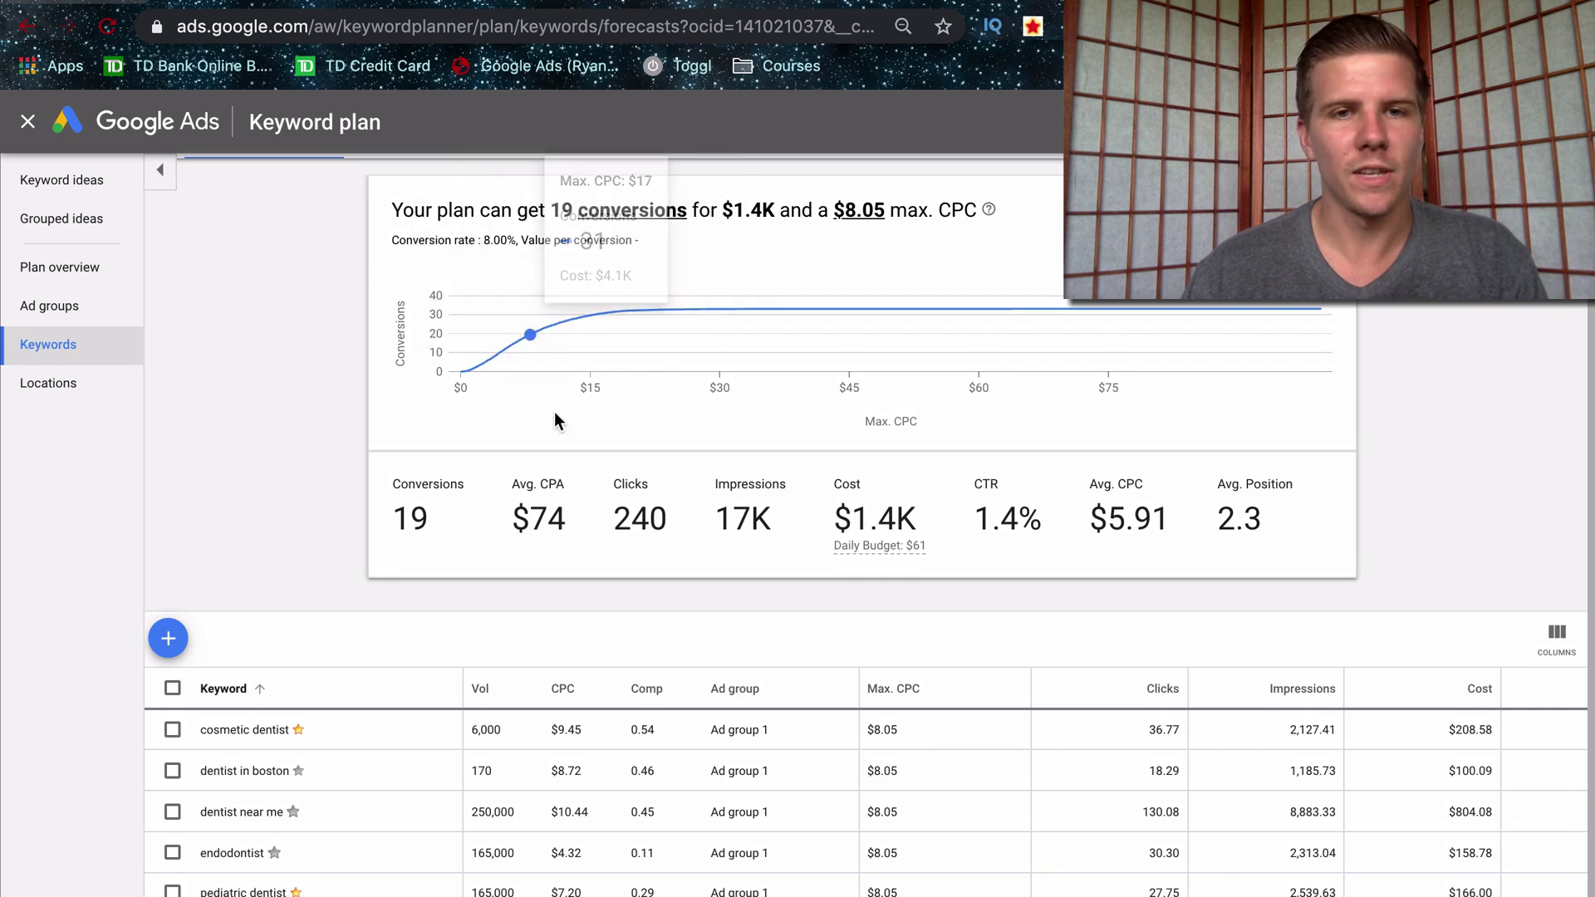
scroll(555, 421, up, 2)
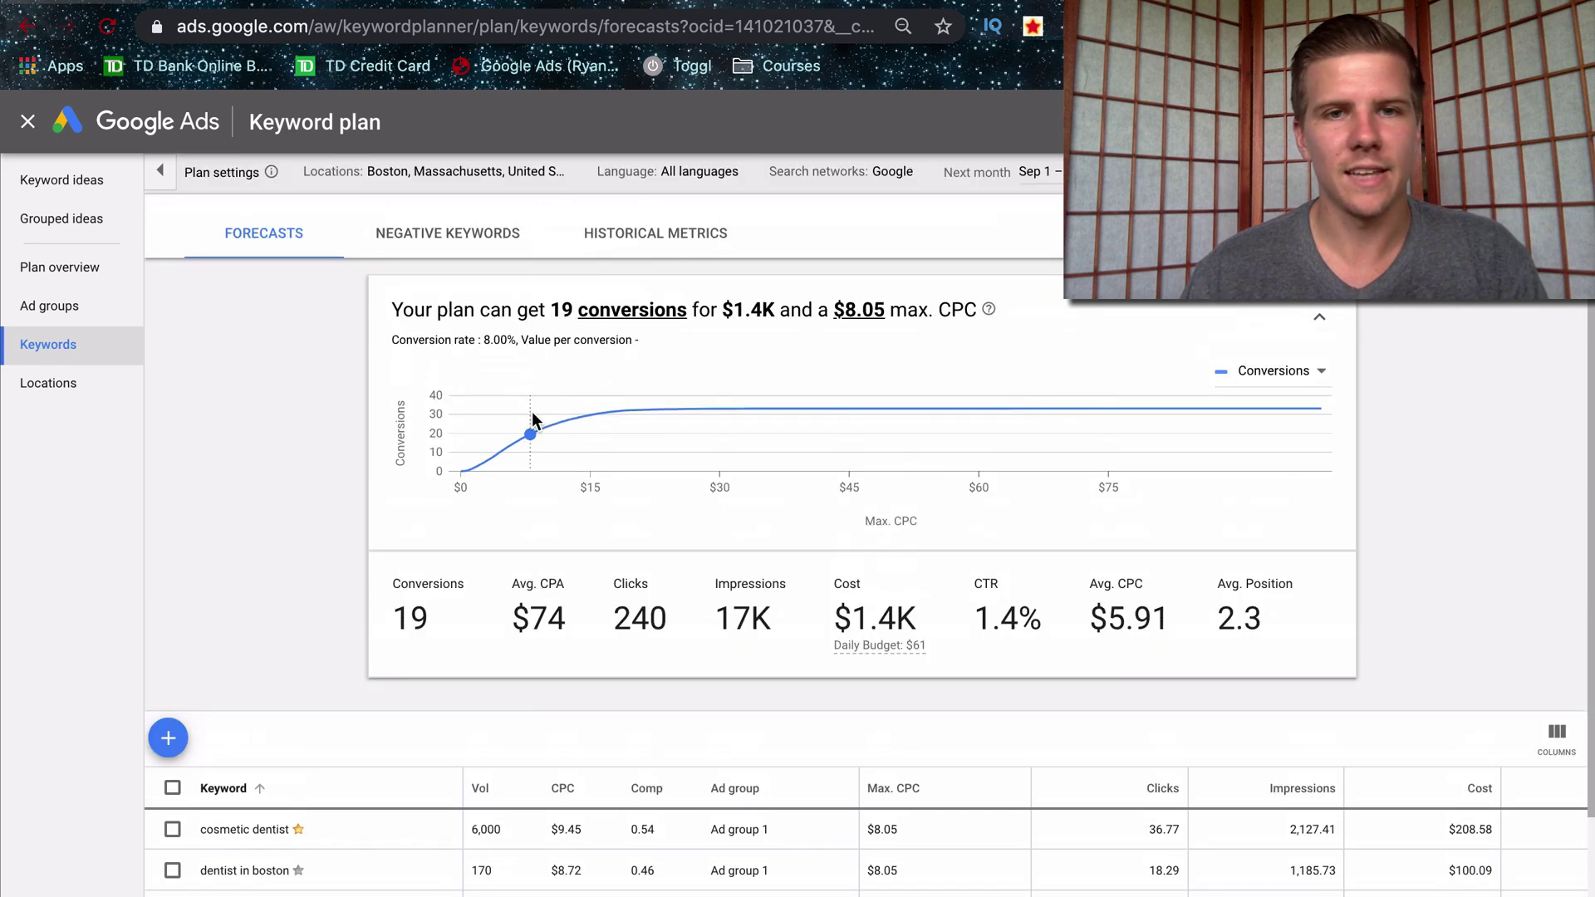
Show historical metrics and inspect the Aug 2018–Jul 2019 monthly search trends for each keyword.
click(613, 260)
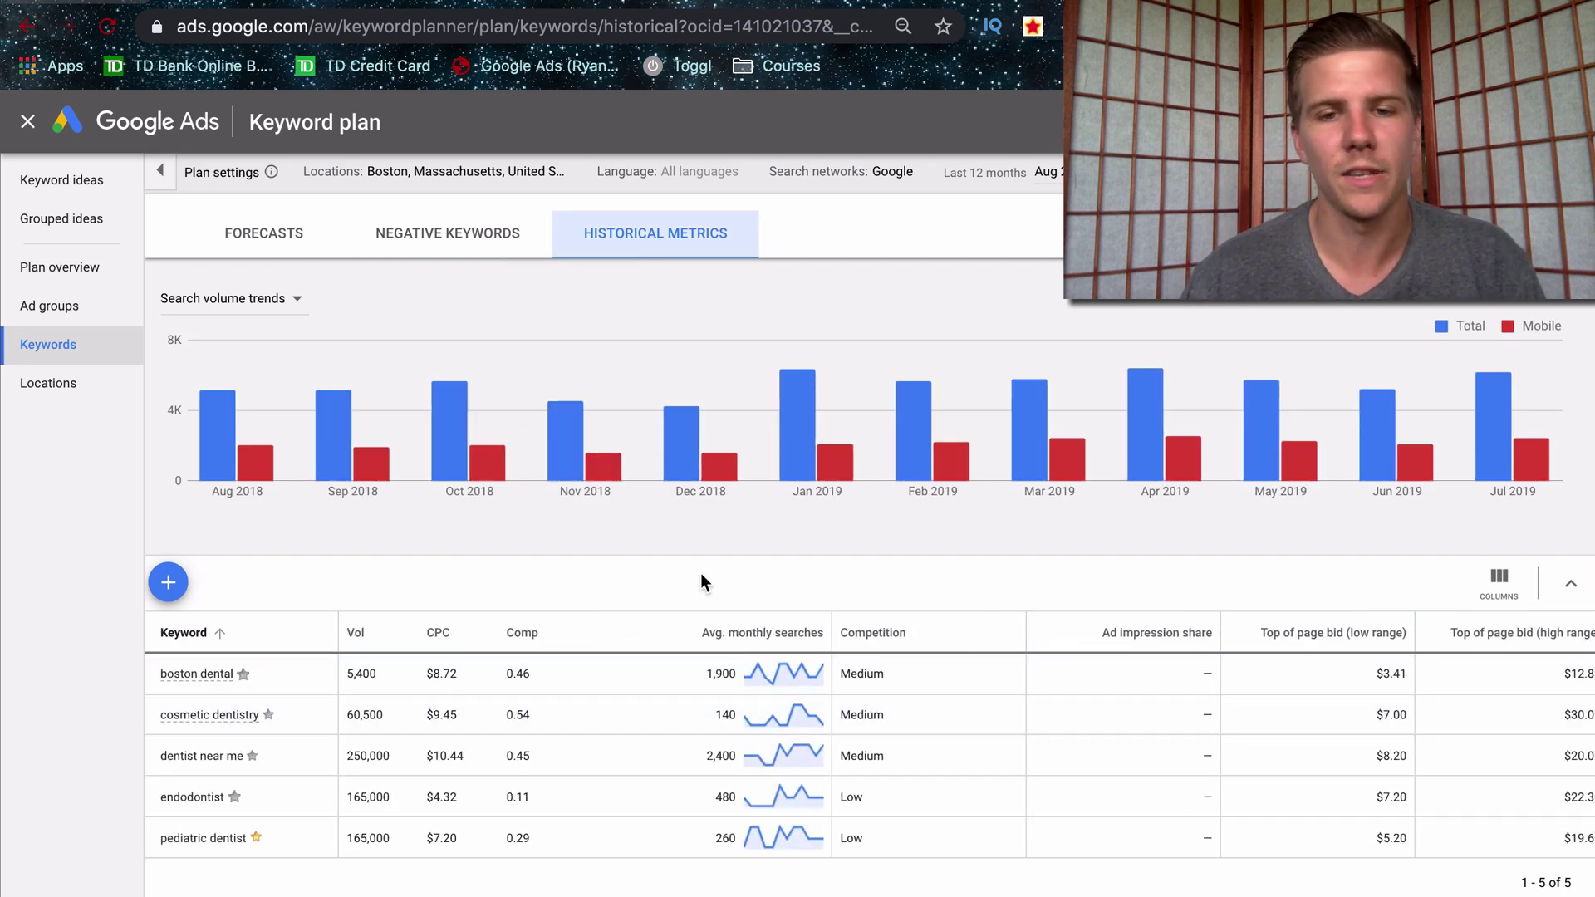
mouse_move(776, 675)
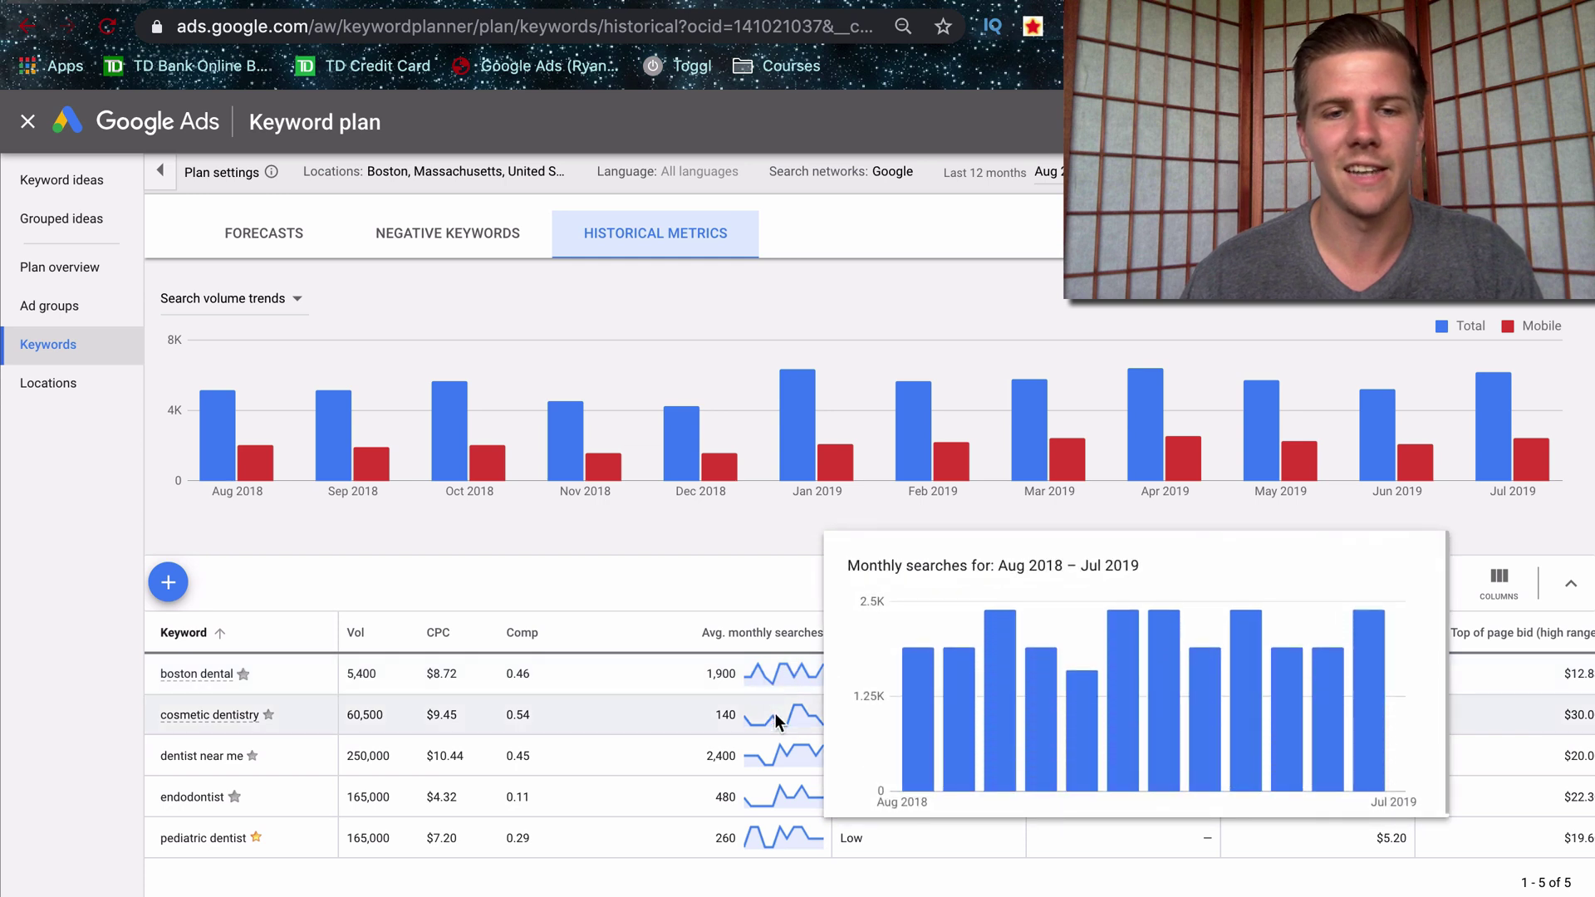
mouse_move(776, 764)
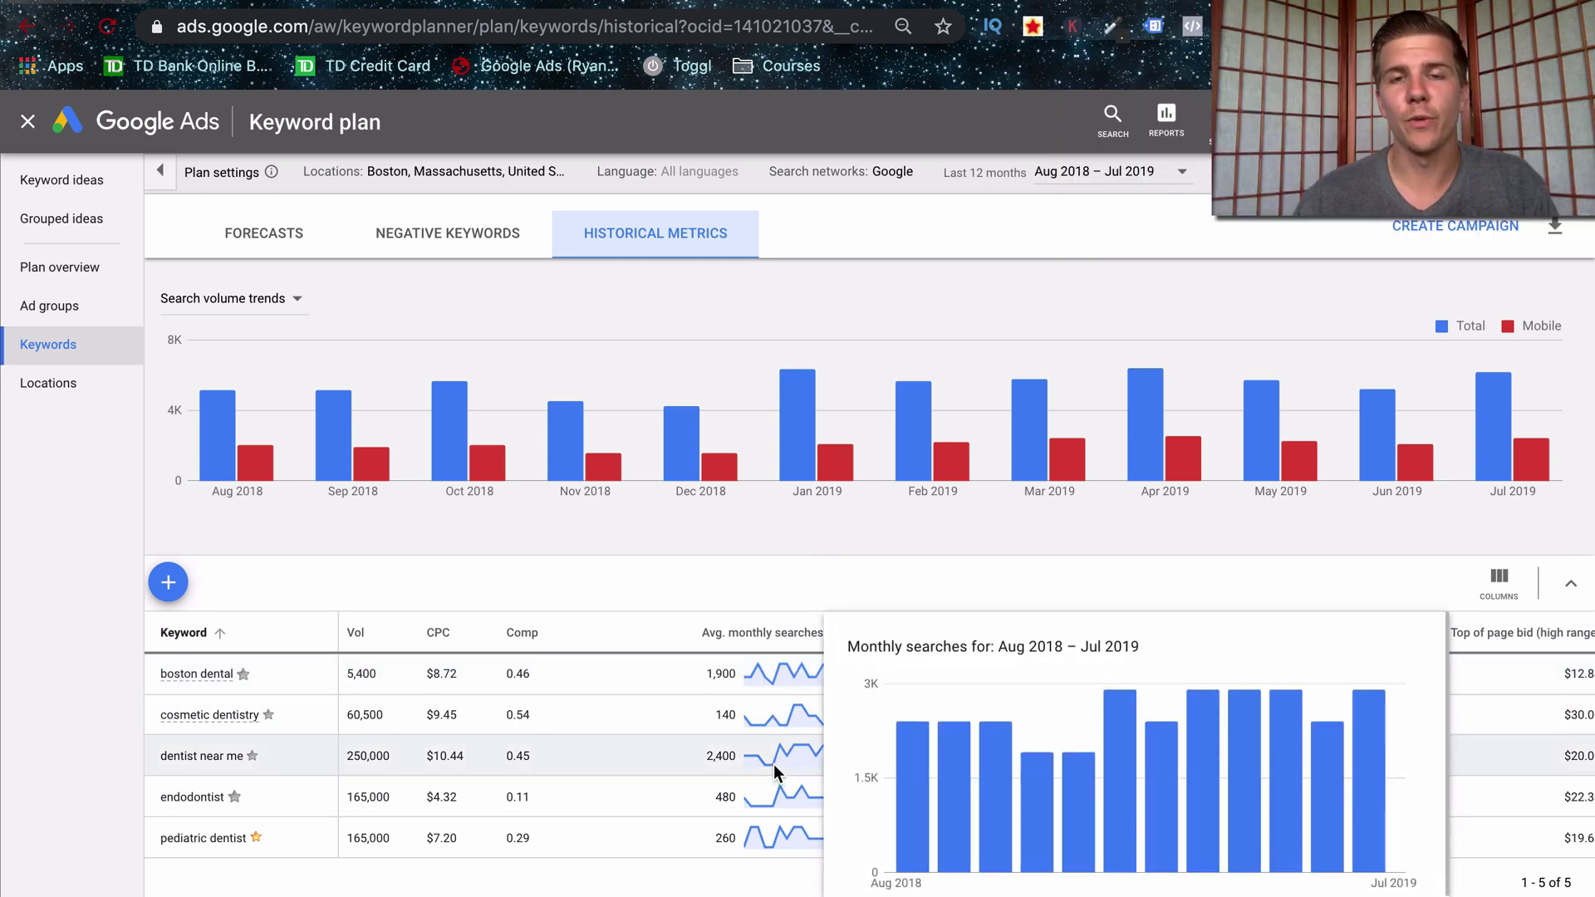
Keep the forecast range at next month (Sep 1–30, 2019) and view Boston's location forecast.
click(262, 245)
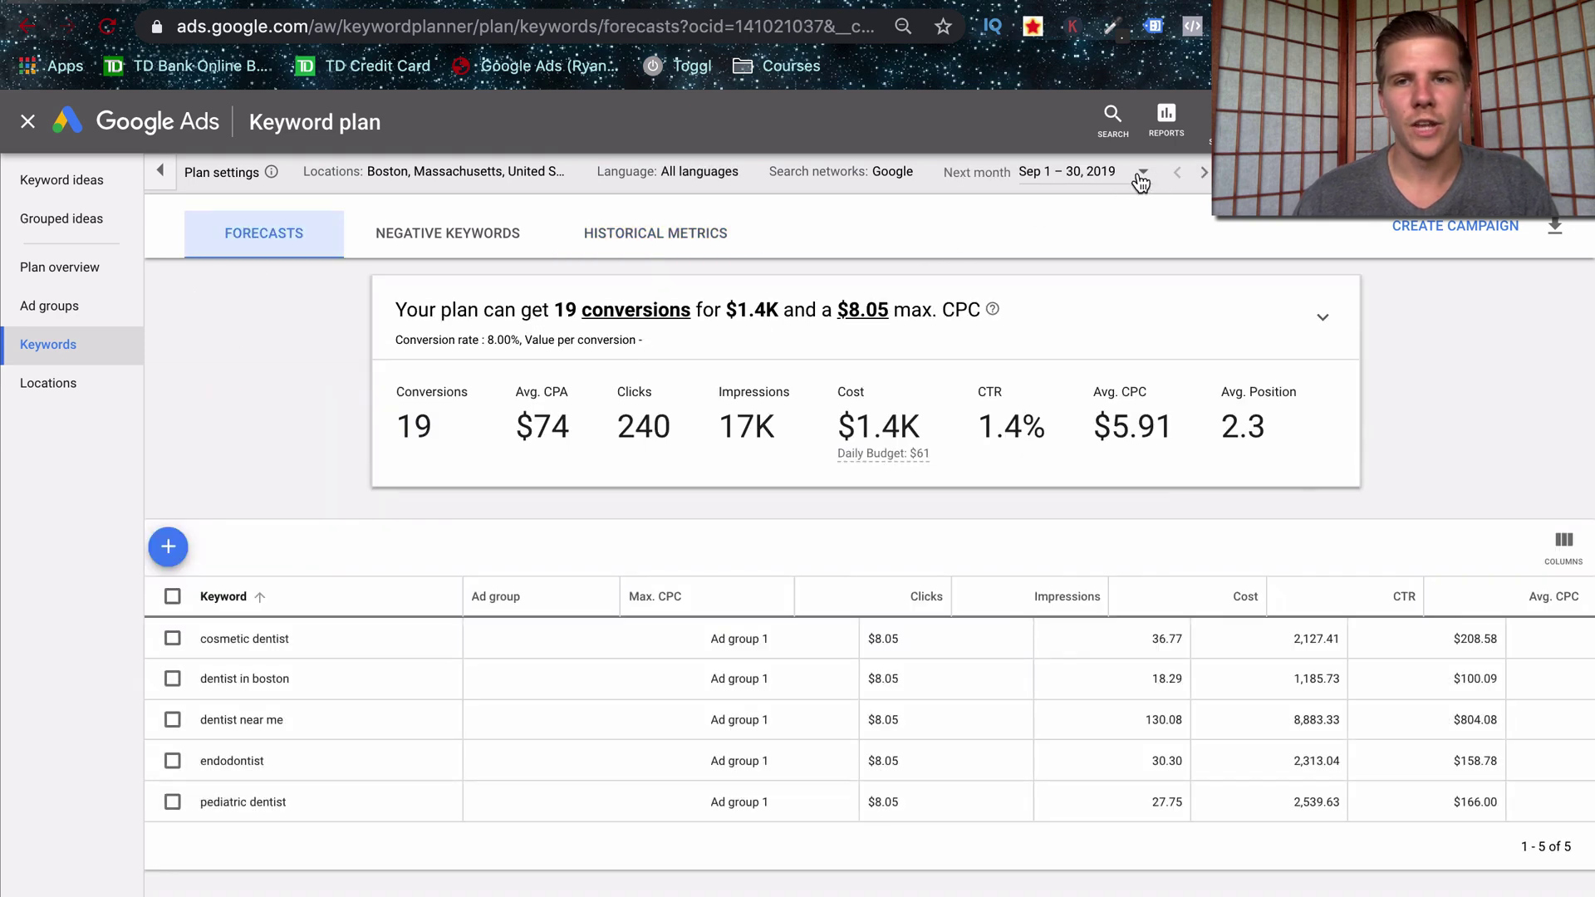
click(1138, 172)
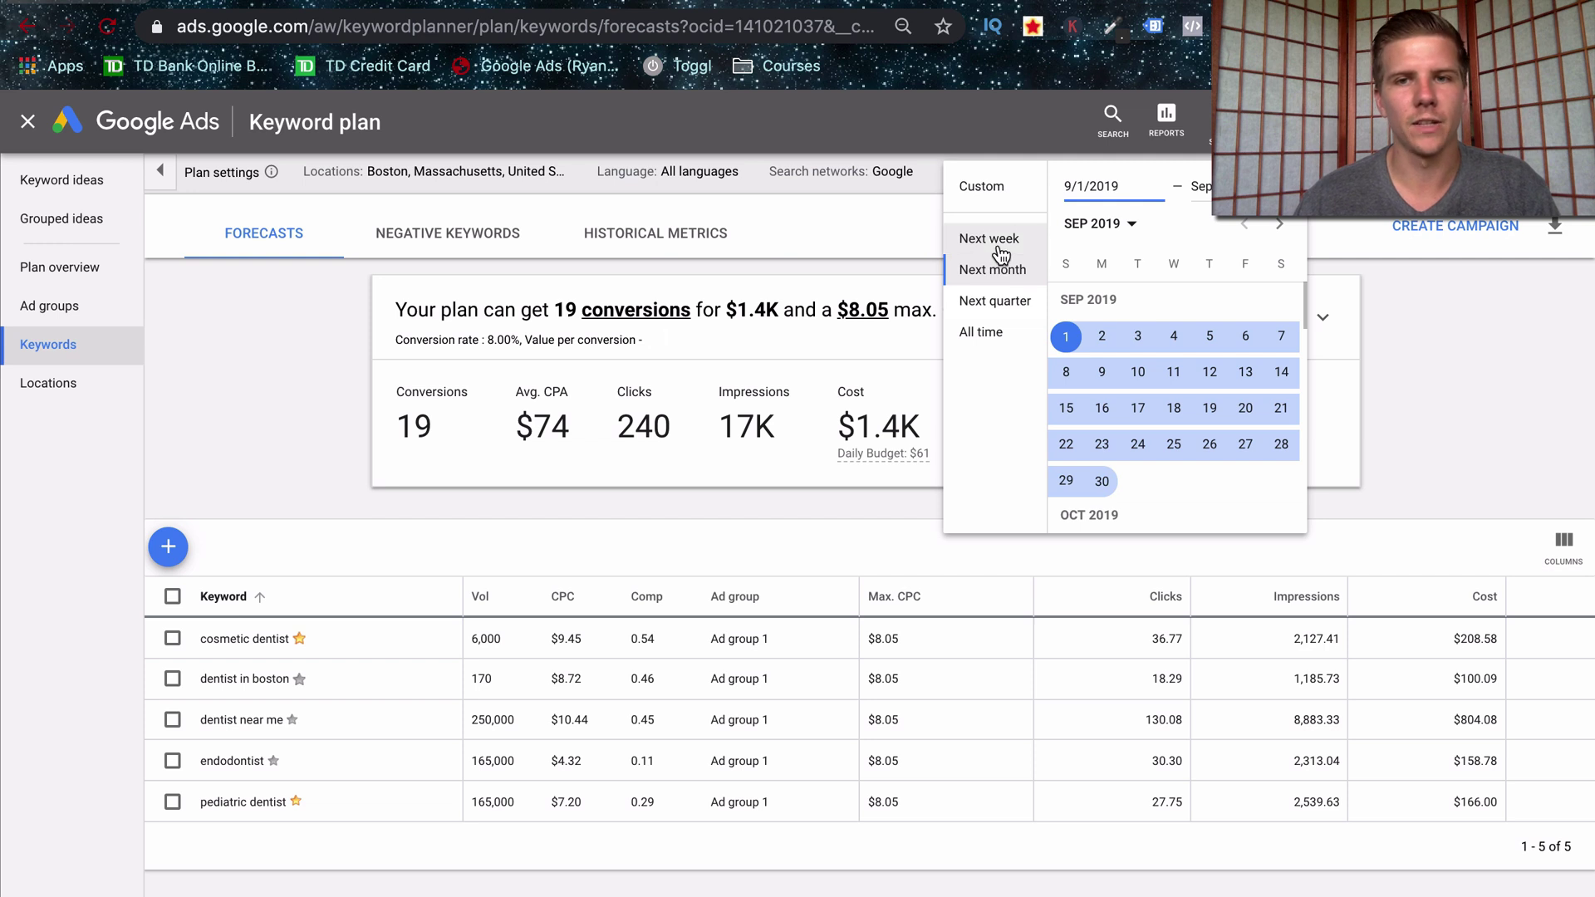
click(242, 353)
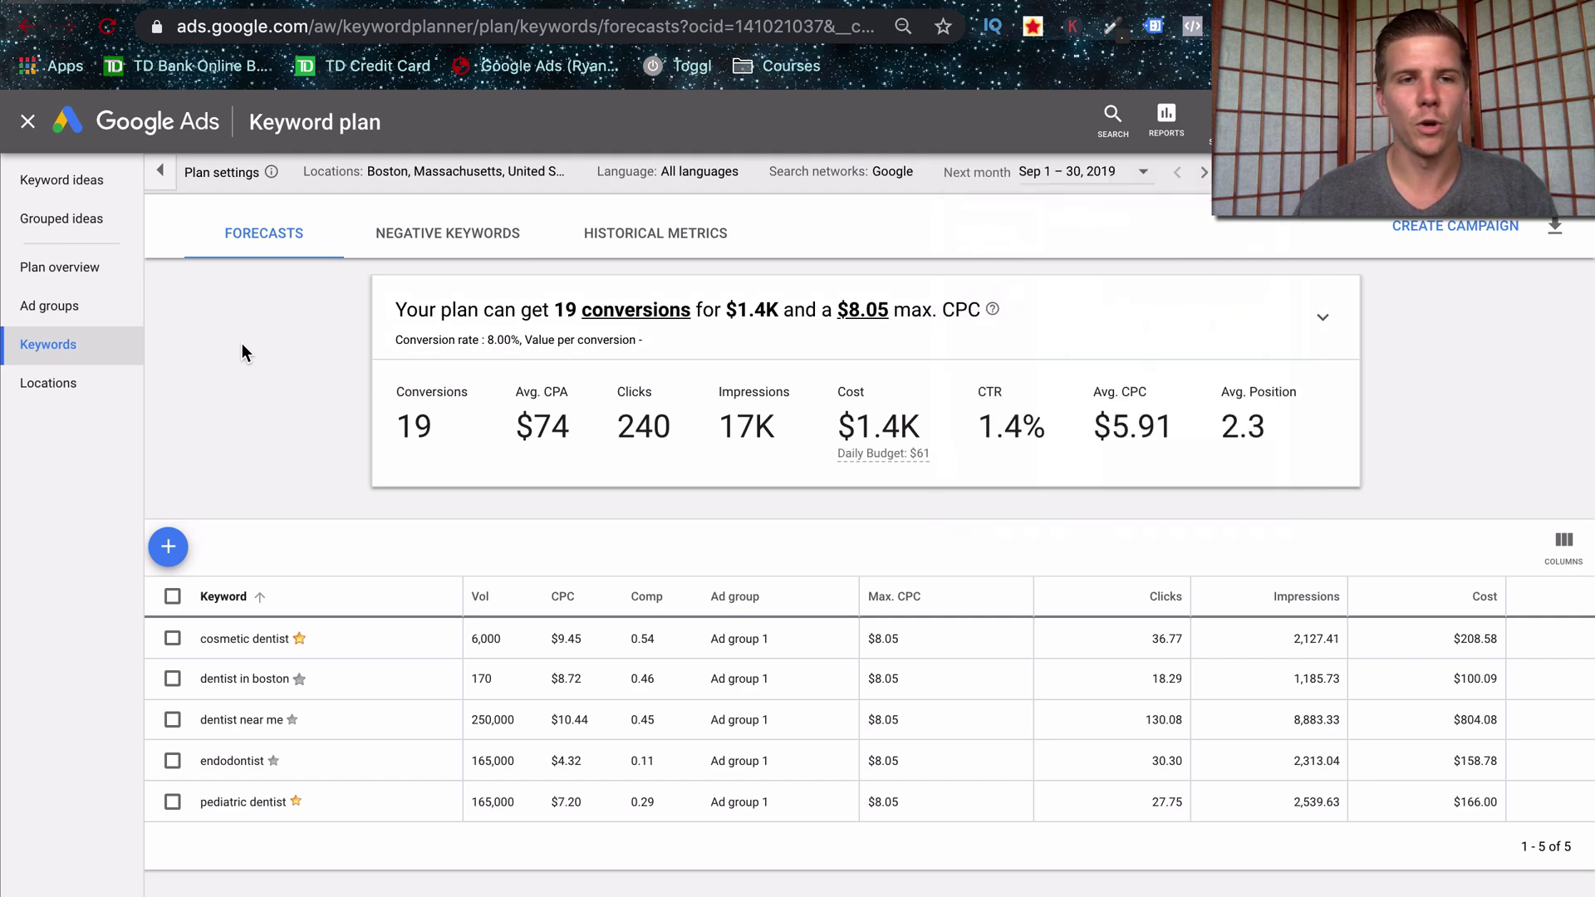
click(51, 383)
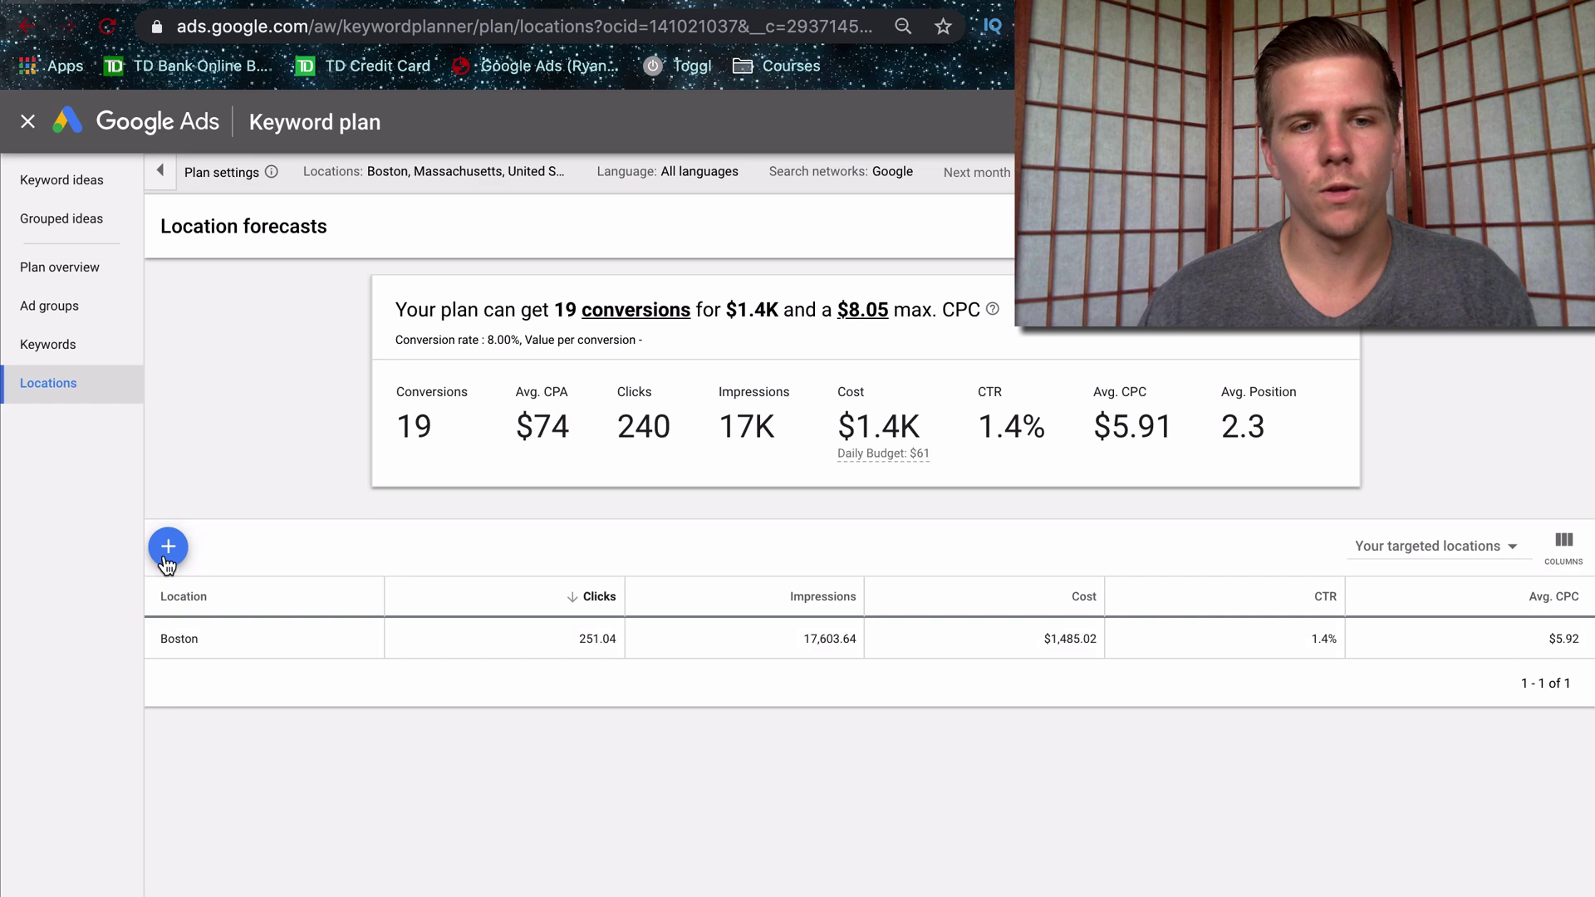
click(693, 638)
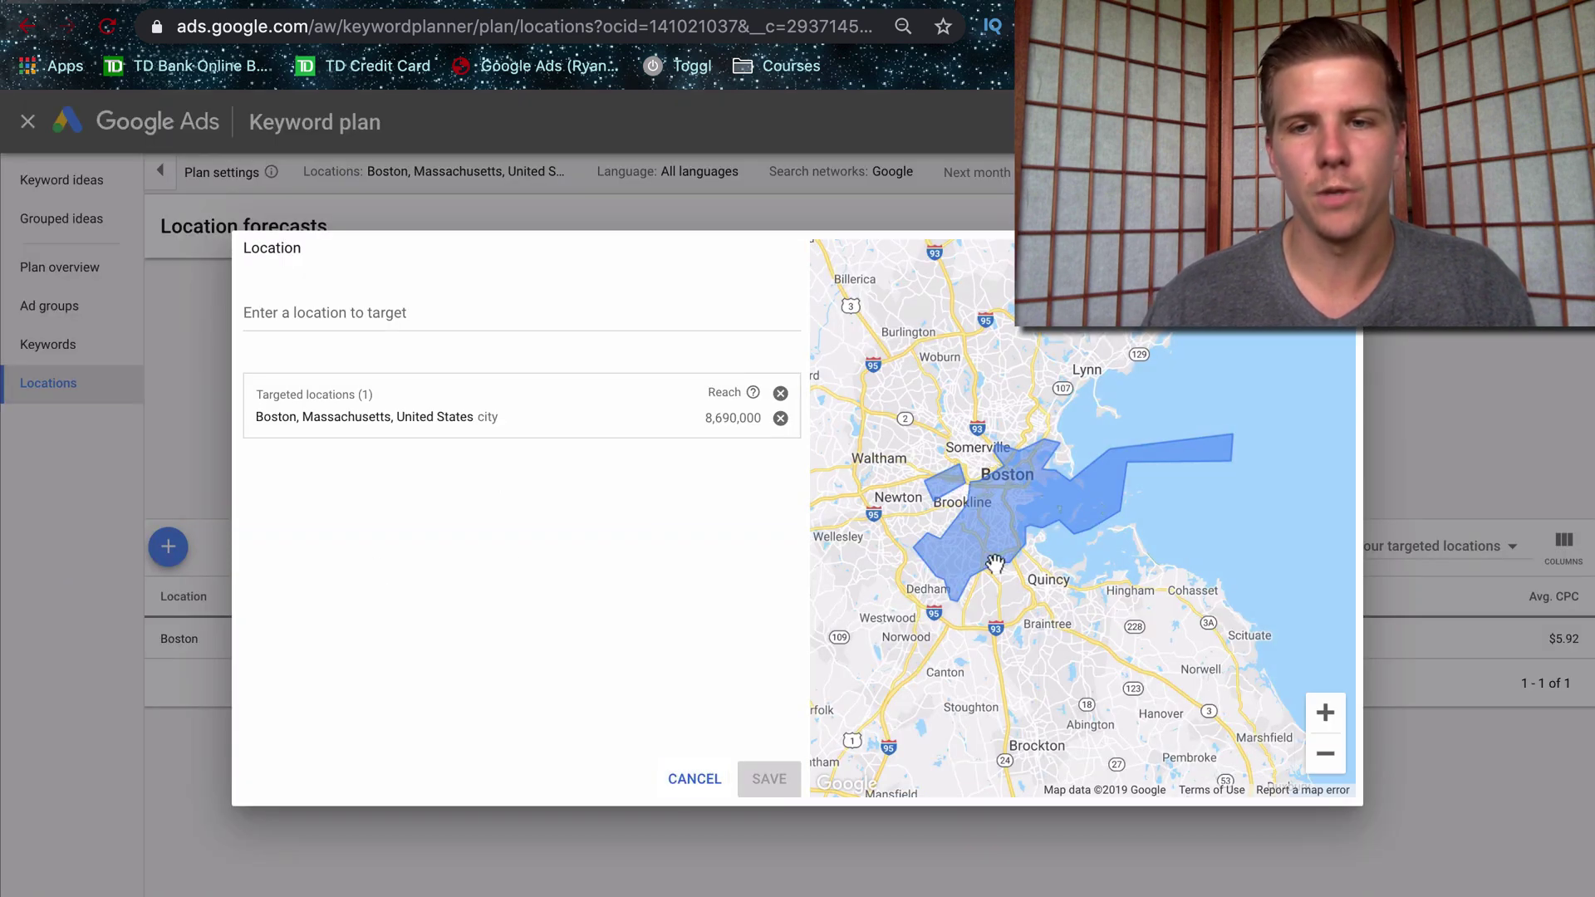
click(689, 780)
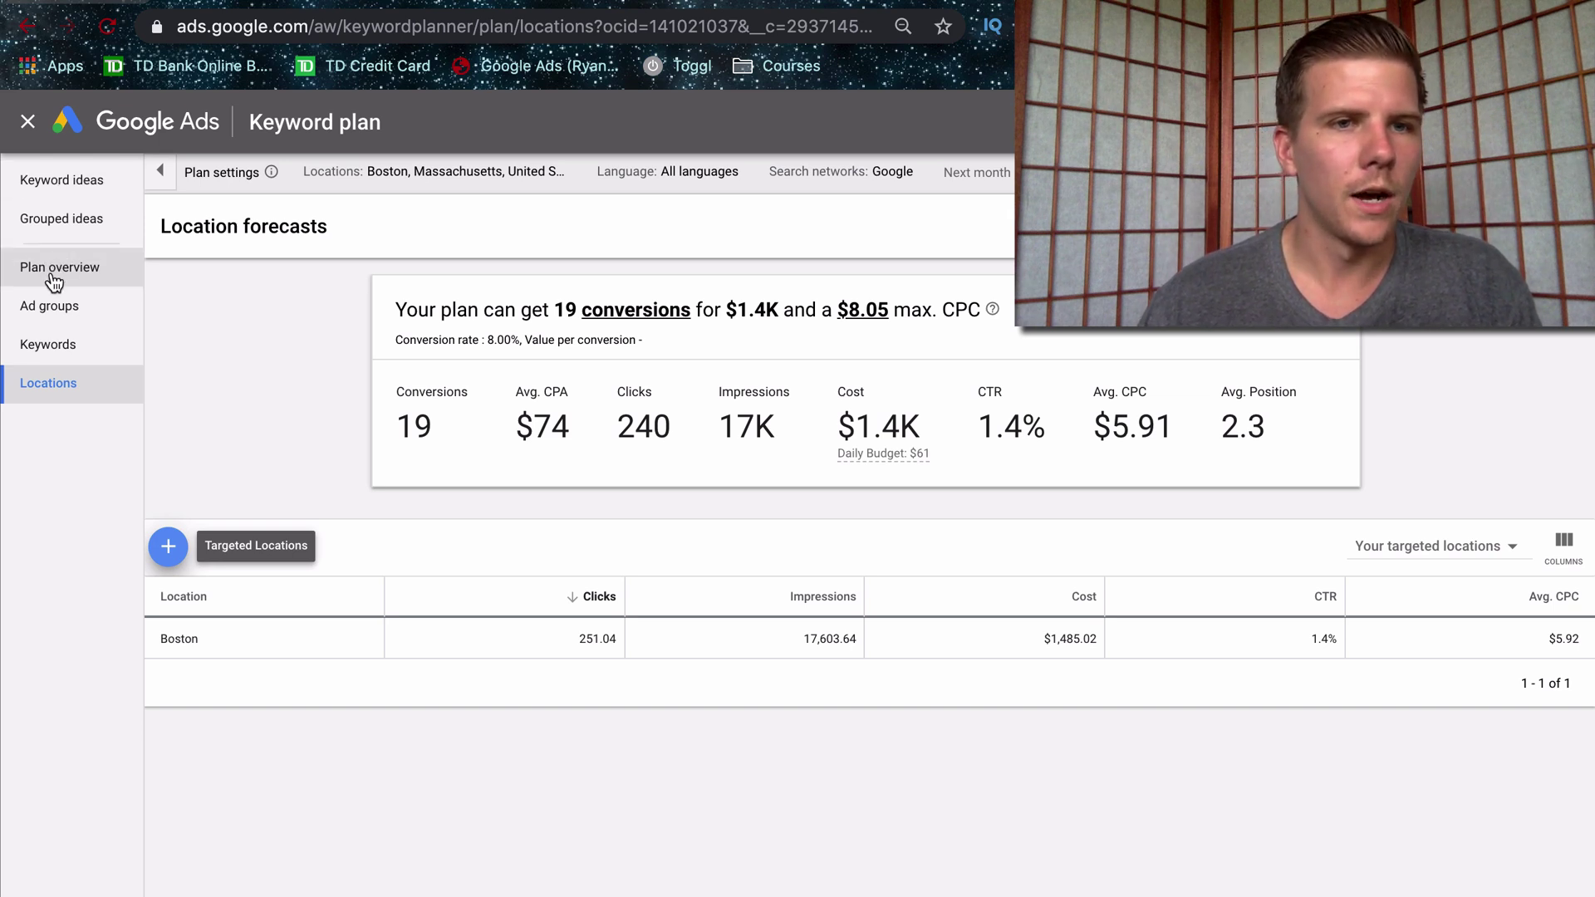
Look through Keyword ideas and Ad groups, then return to the five-keyword forecasts.
click(37, 350)
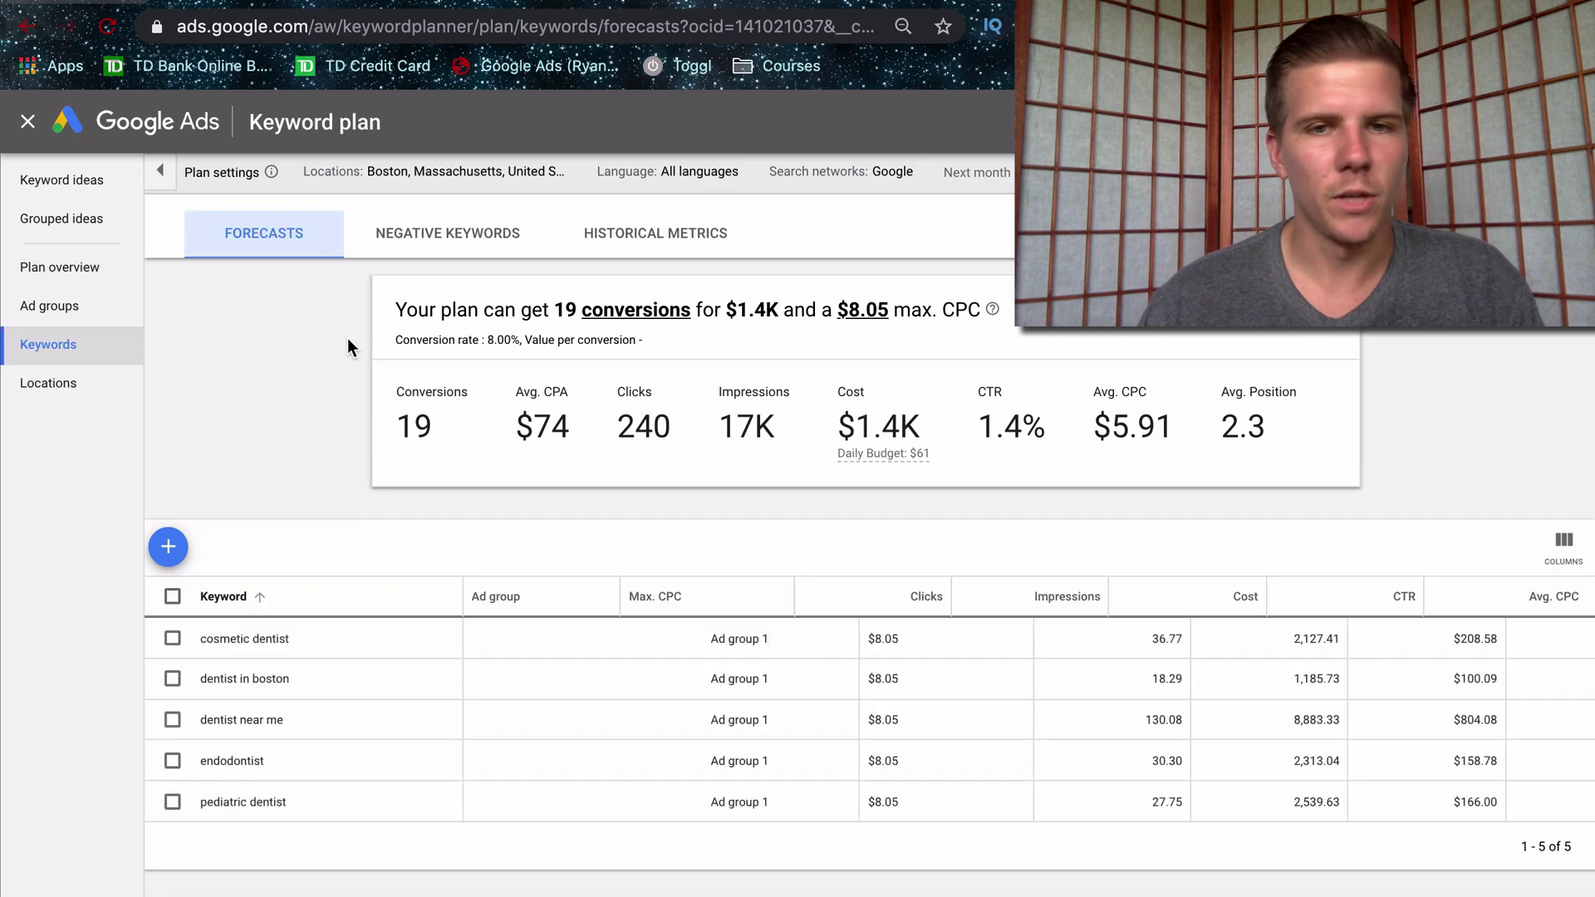
click(83, 198)
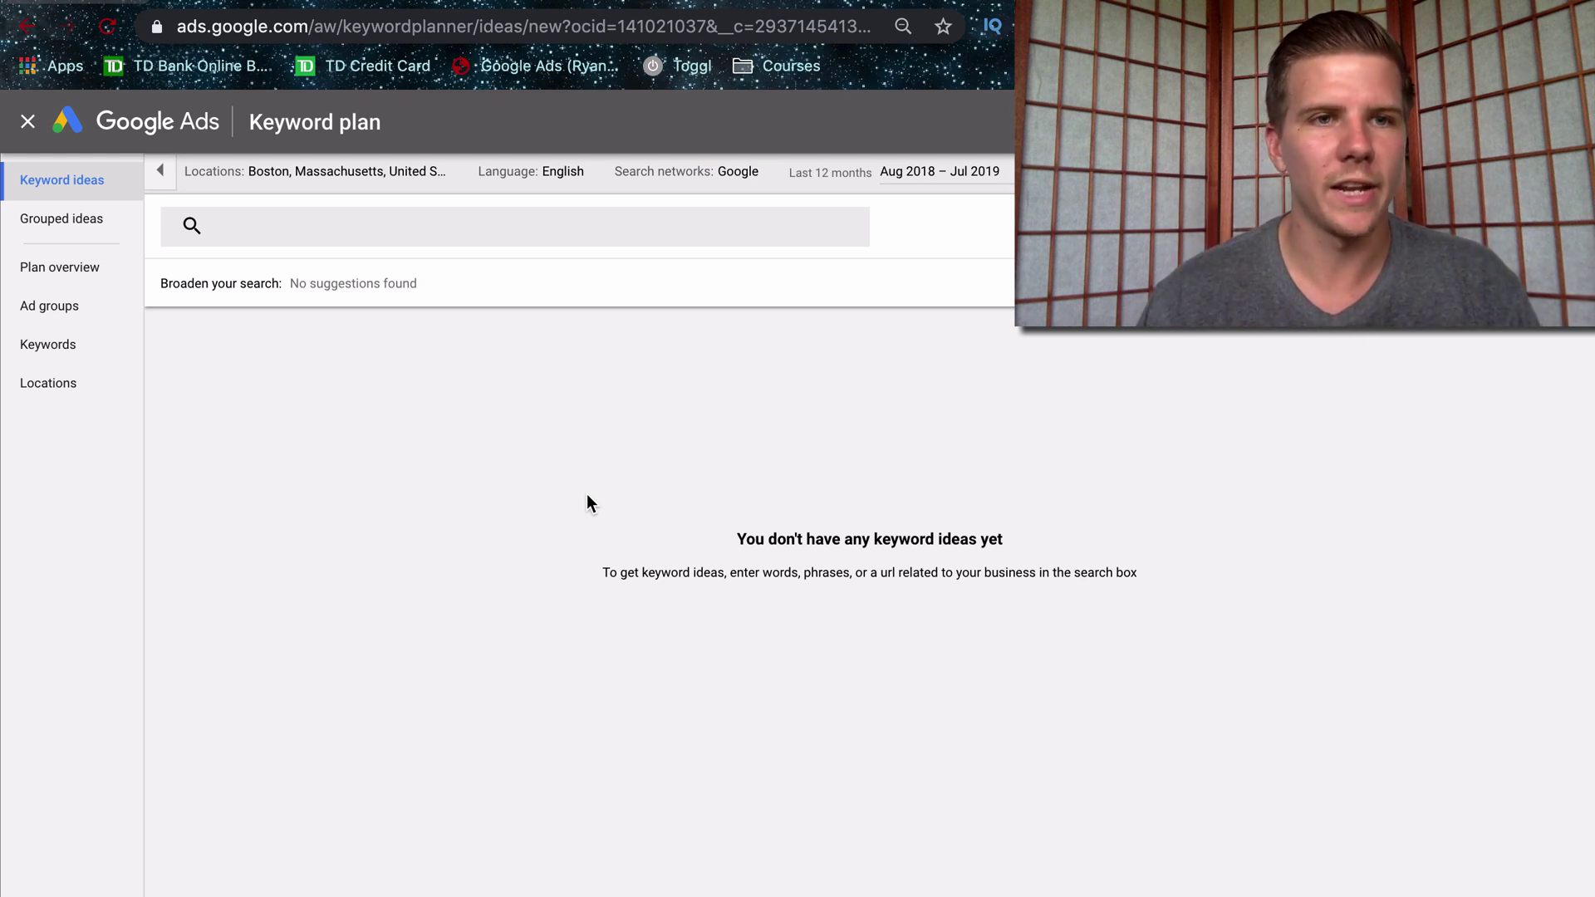
click(83, 307)
click(46, 346)
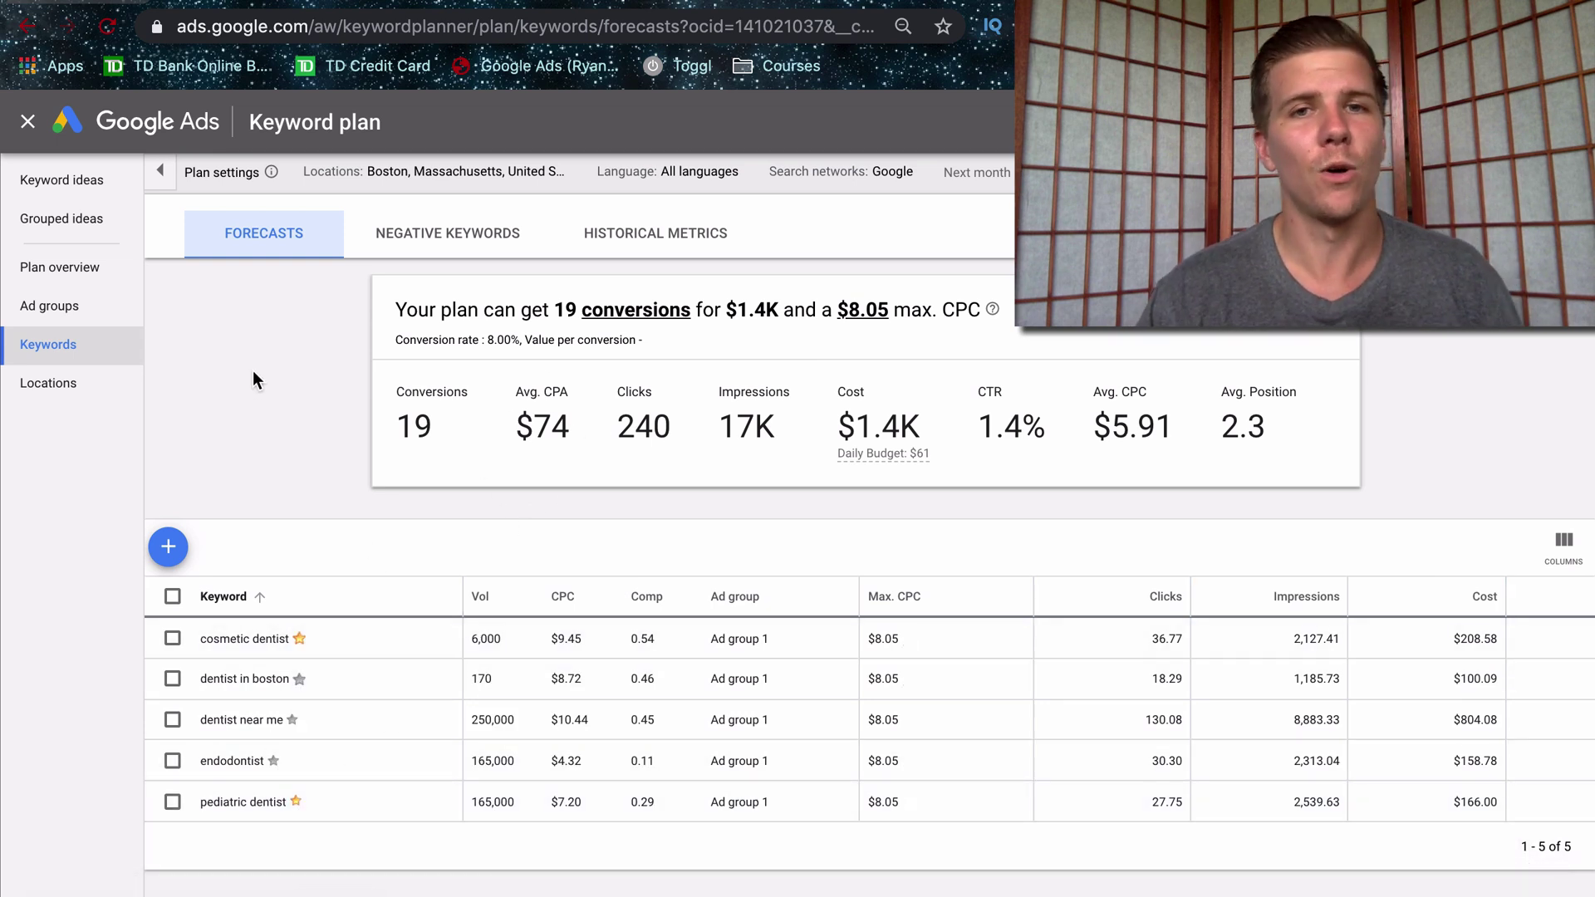
Expand the conversions versus max CPC chart and scroll down to the keyword table.
click(1114, 332)
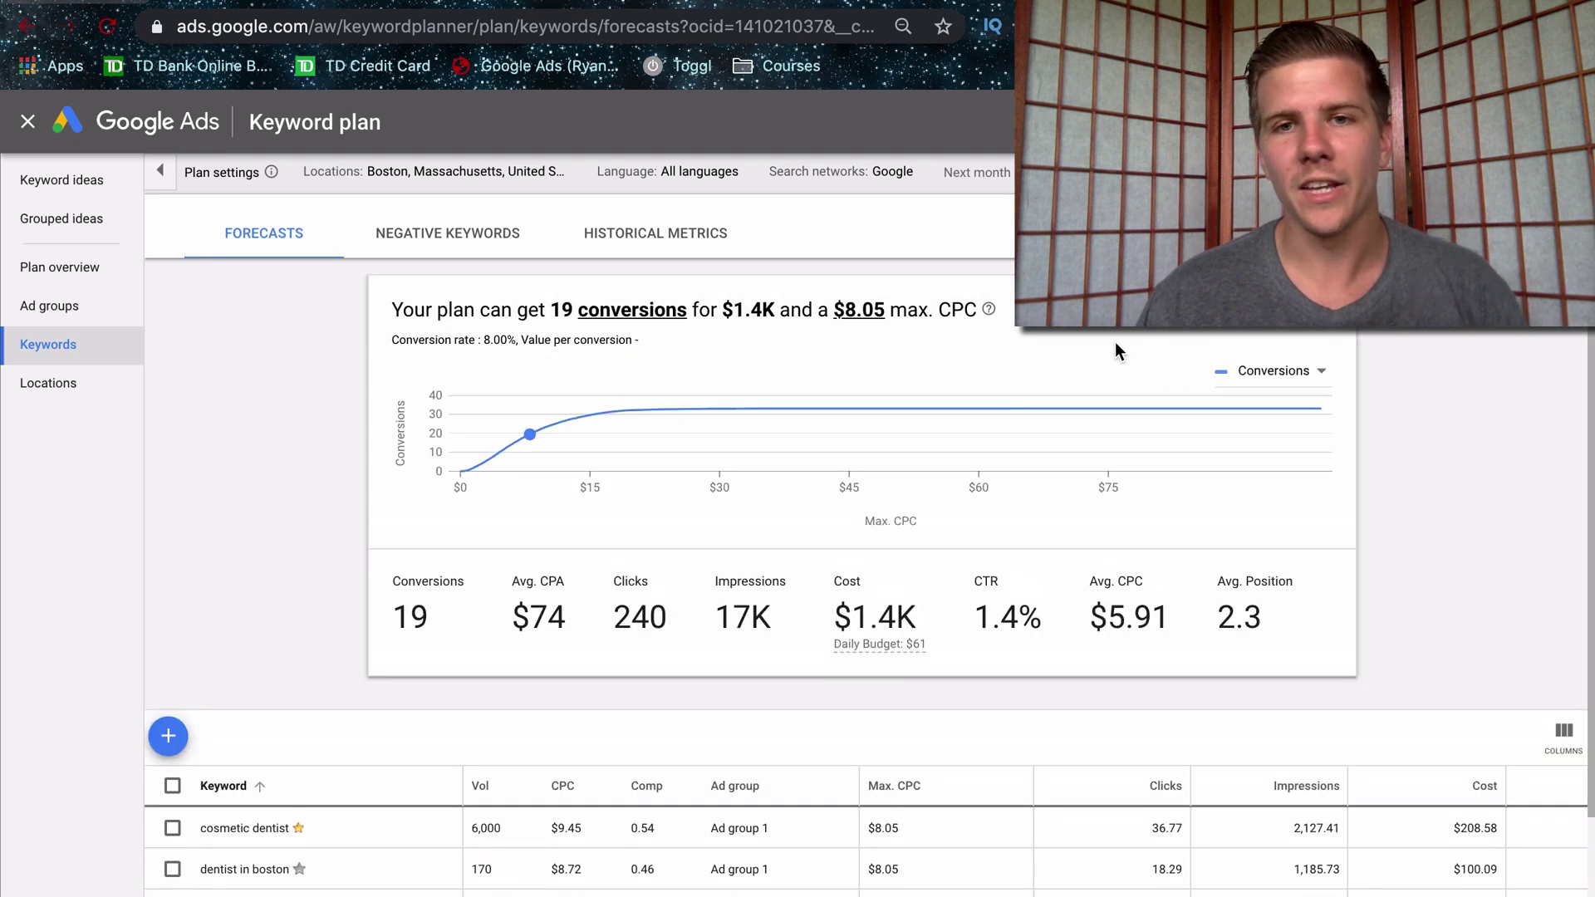
mouse_move(583, 432)
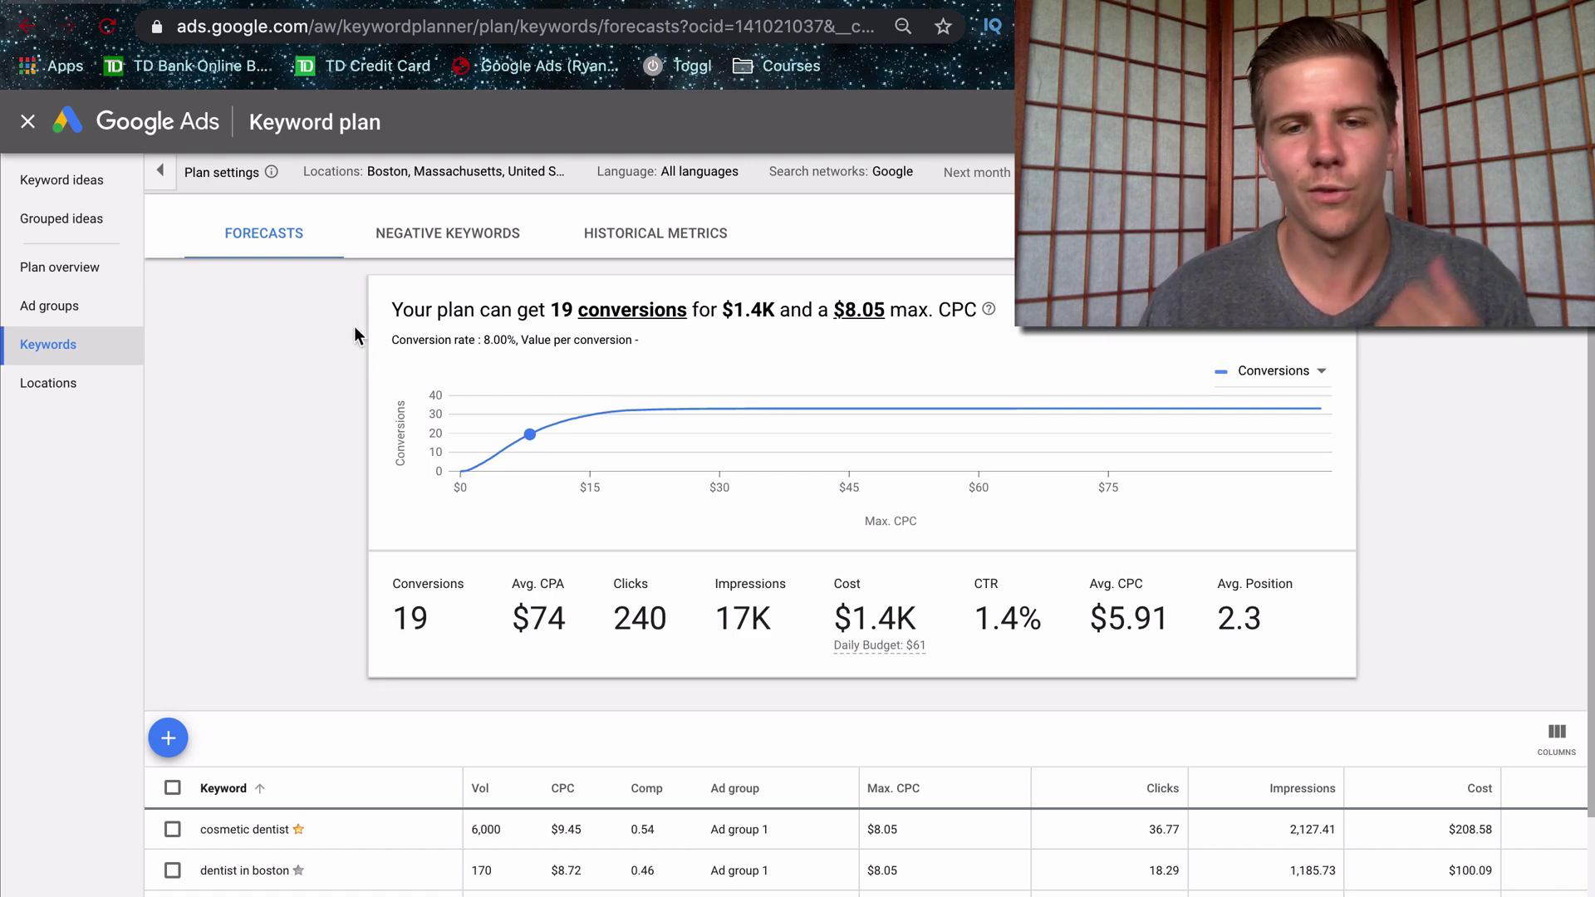
scroll(341, 345, down, 2)
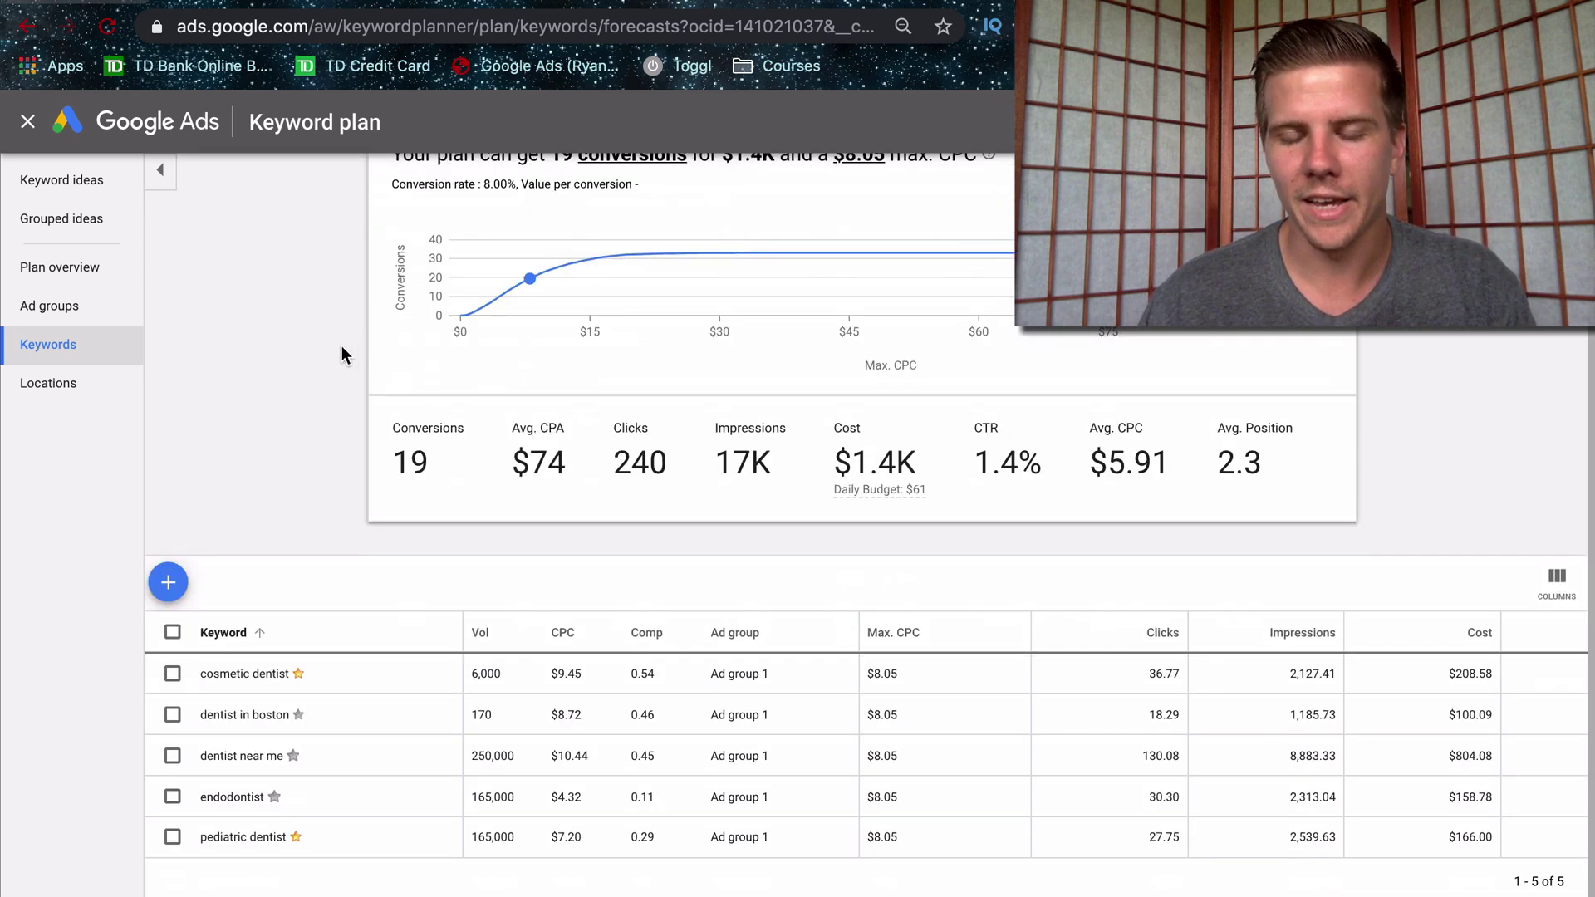